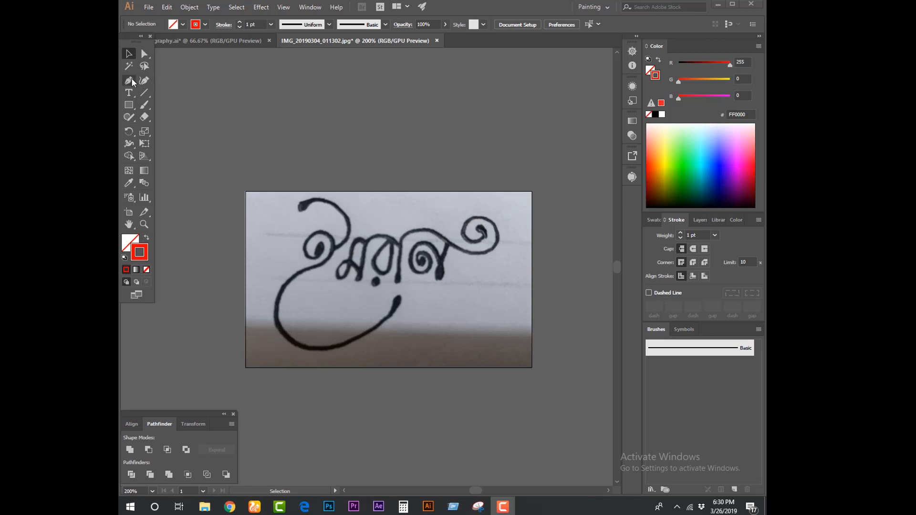
Draw a straight horizontal red line with the Pen tool in the empty area above the lettering photo
{"action": "left_click", "coordinate": [130, 80]}
{"action": "left_click_drag", "start_coordinate": [263, 122], "coordinate": [286, 122]}
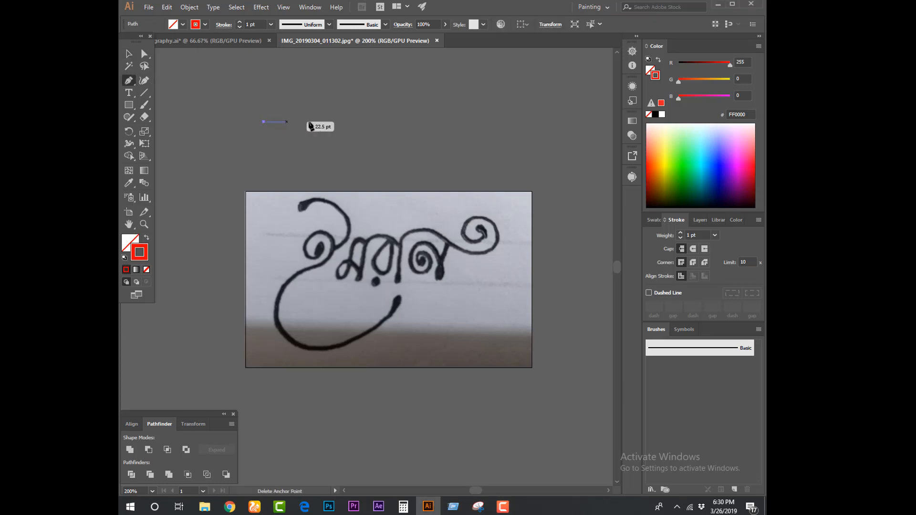
{"action": "left_click", "coordinate": [404, 122]}
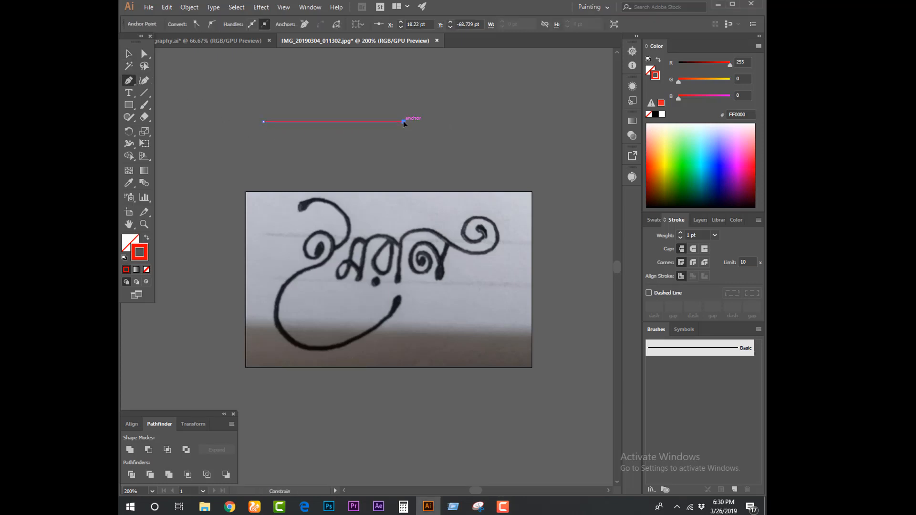
{"action": "left_click", "coordinate": [130, 54]}
{"action": "left_click", "coordinate": [220, 82]}
Set the stroke weight of the horizontal red line to 12 pt
{"action": "left_click", "coordinate": [289, 122]}
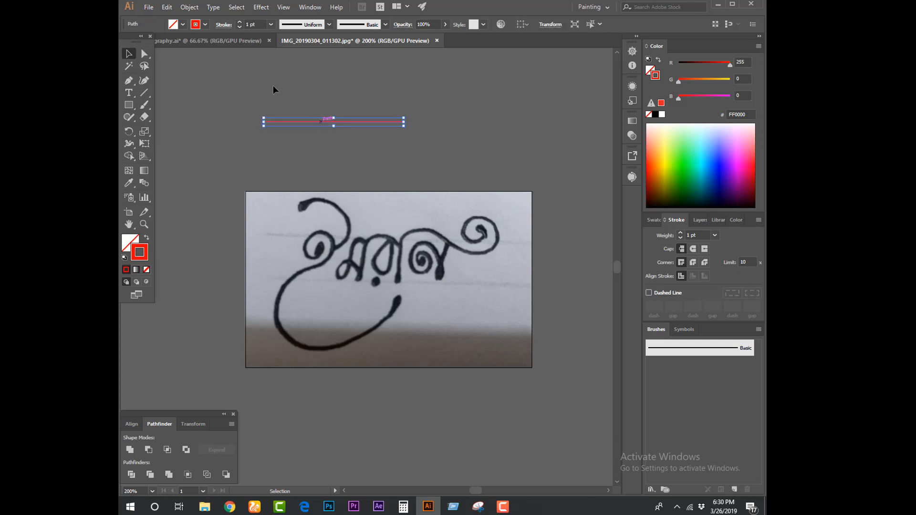
{"action": "left_click", "coordinate": [258, 24]}
{"action": "key", "text": "Up"}
{"action": "key", "text": "Up"}
{"action": "key", "text": "Up"}
{"action": "key", "text": "Up"}
{"action": "key", "text": "Up"}
{"action": "key", "text": "Up"}
{"action": "key", "text": "Up"}
{"action": "key", "text": "Up"}
{"action": "key", "text": "Up"}
{"action": "key", "text": "Up"}
{"action": "key", "text": "Up"}
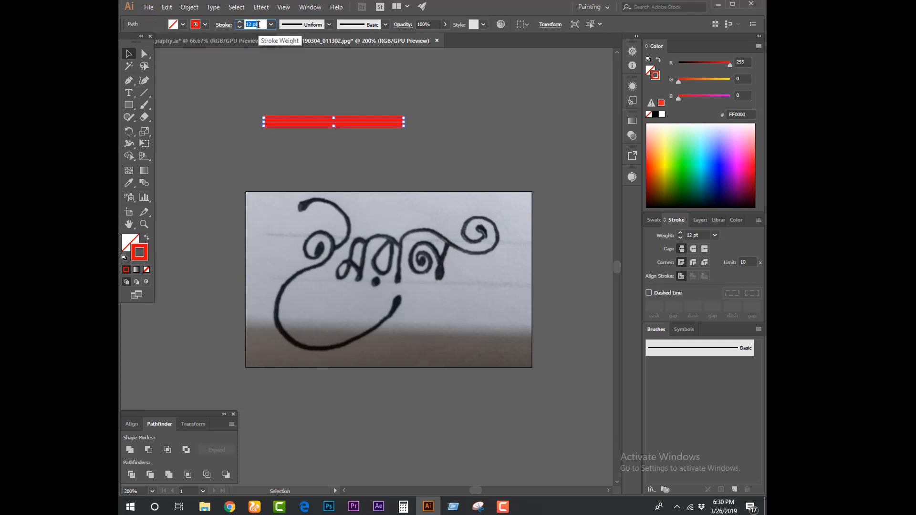
{"action": "left_click", "coordinate": [266, 94]}
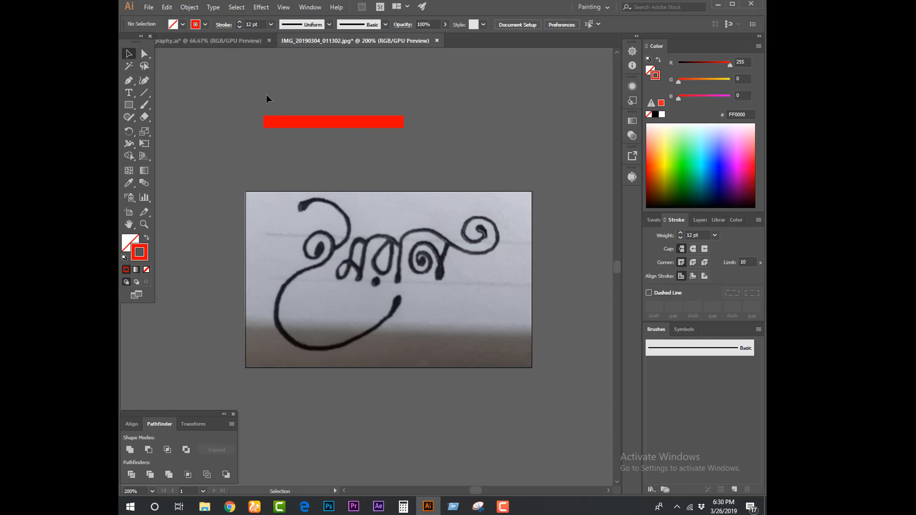
Taper the red line with the Width tool by narrowing its right end to a thin tip
{"action": "left_click_drag", "start_coordinate": [258, 101], "coordinate": [383, 157]}
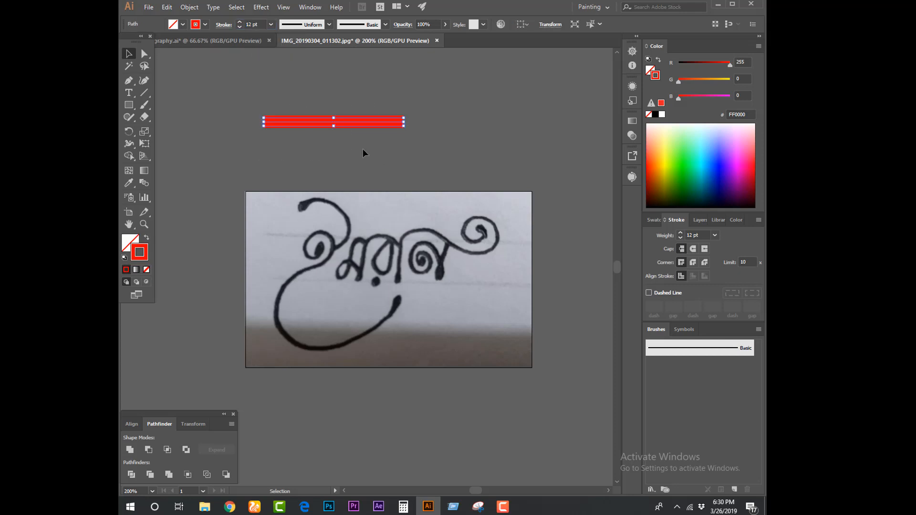
{"action": "left_click", "coordinate": [129, 143]}
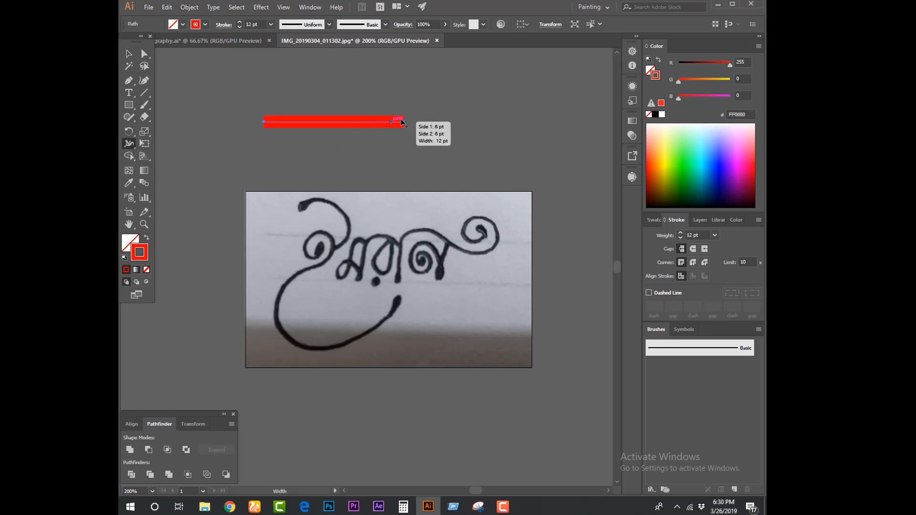
{"action": "mouse_move", "coordinate": [404, 121]}
{"action": "left_mouse_down"}
{"action": "mouse_move", "coordinate": [406, 156]}
{"action": "mouse_move", "coordinate": [405, 125]}
{"action": "left_mouse_up"}
{"action": "left_click", "coordinate": [129, 54]}
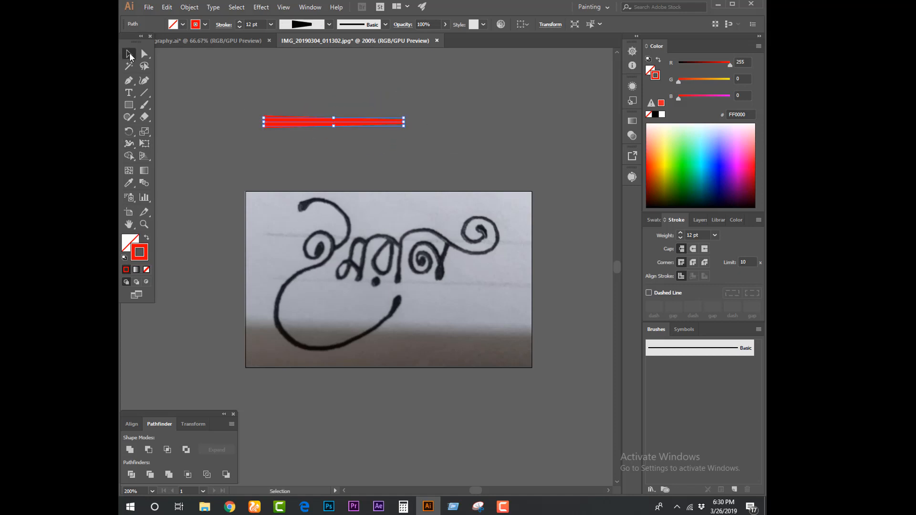
{"action": "left_click", "coordinate": [218, 80]}
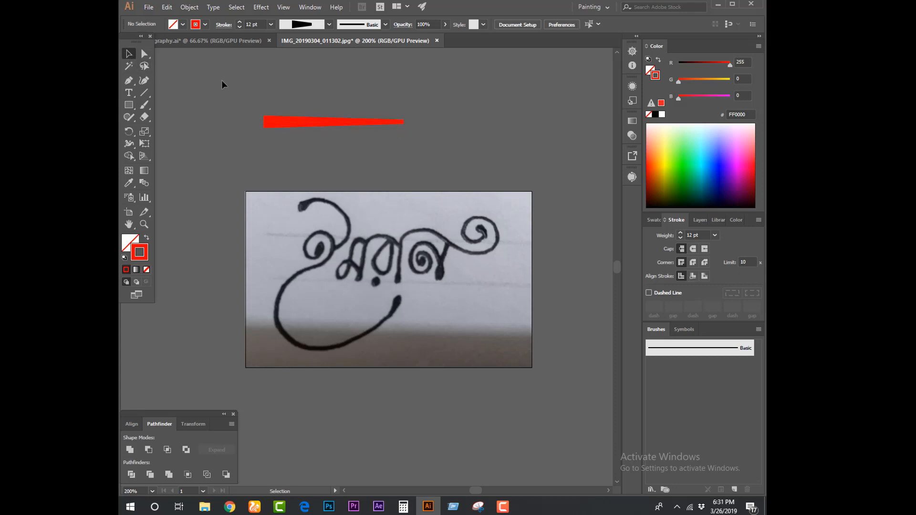
Expand the appearance of the tapered red line so it becomes a filled shape
{"action": "left_click_drag", "start_coordinate": [400, 147], "coordinate": [332, 149]}
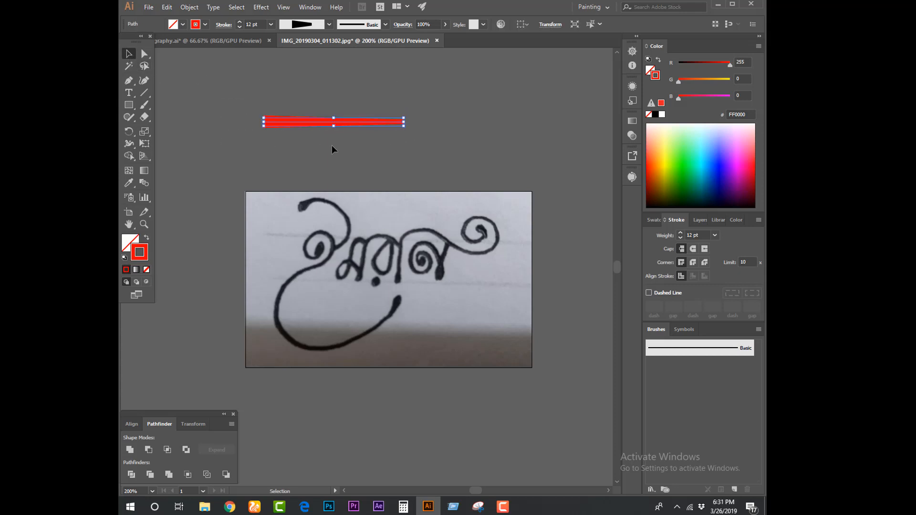
{"action": "left_click", "coordinate": [189, 8]}
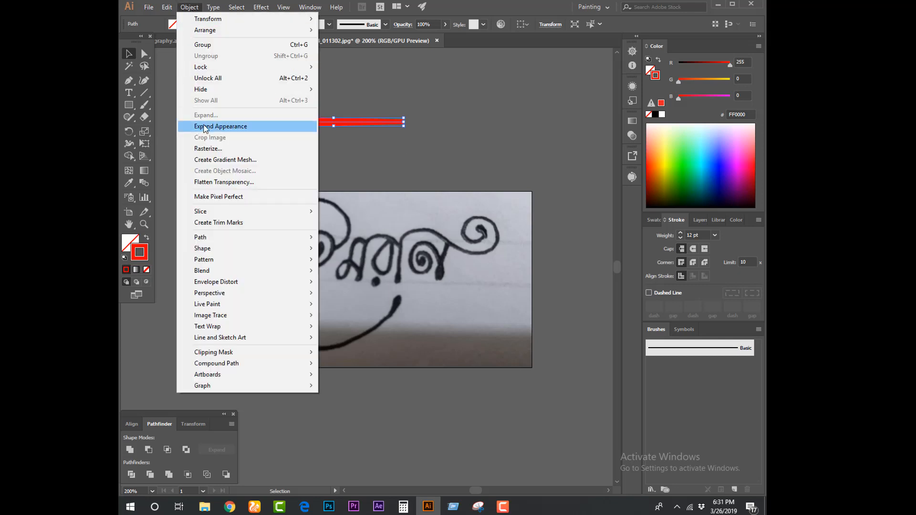
{"action": "left_click", "coordinate": [238, 128]}
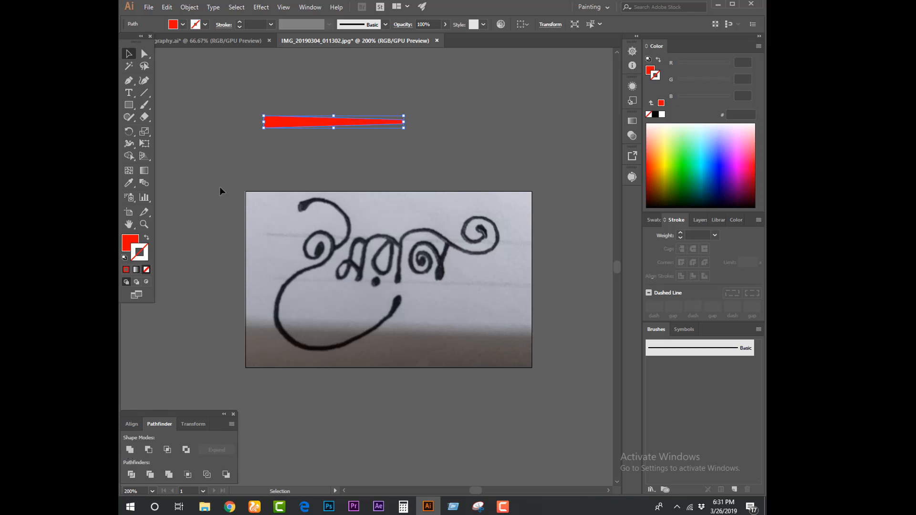
{"action": "left_click", "coordinate": [228, 160]}
Change the tapered shape's fill colour to orange FF9800
{"action": "key", "text": "ctrl+plus"}
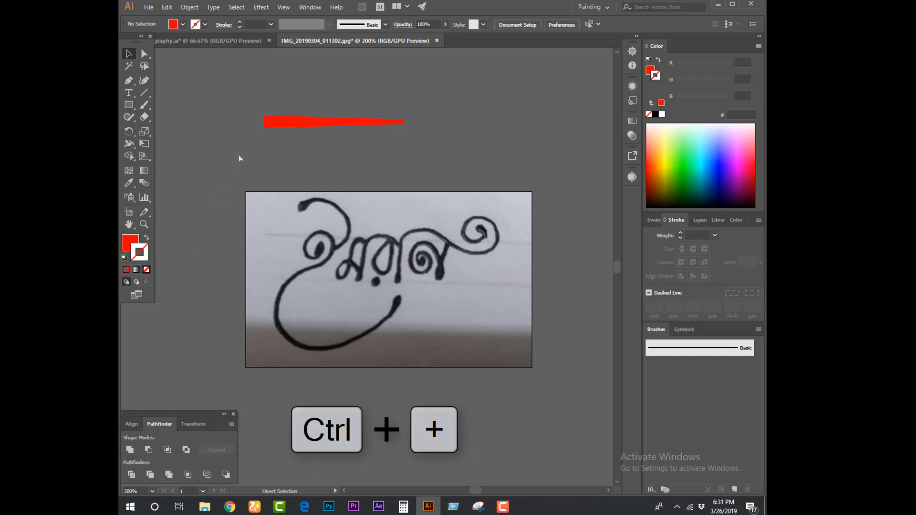
{"action": "left_click_drag", "start_coordinate": [241, 118], "coordinate": [395, 253]}
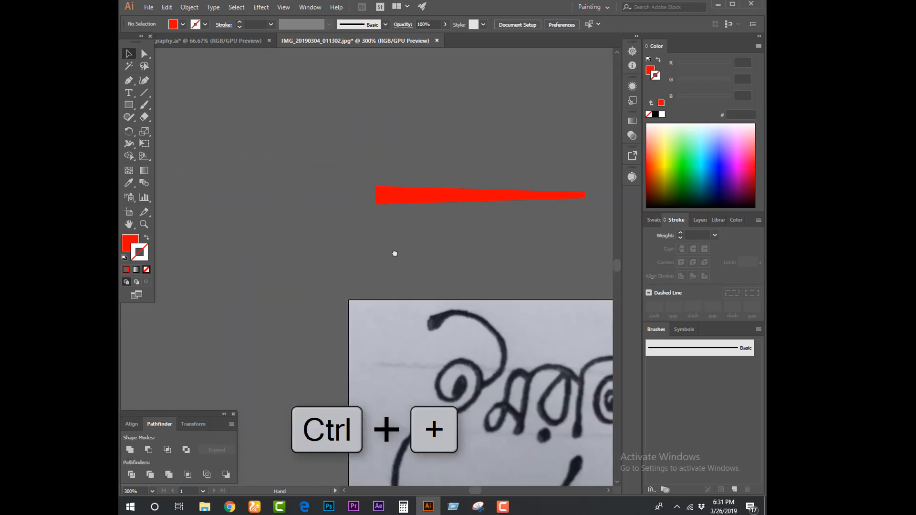
{"action": "key", "text": "ctrl+plus"}
{"action": "key", "text": "ctrl+plus"}
{"action": "key", "text": "ctrl+plus"}
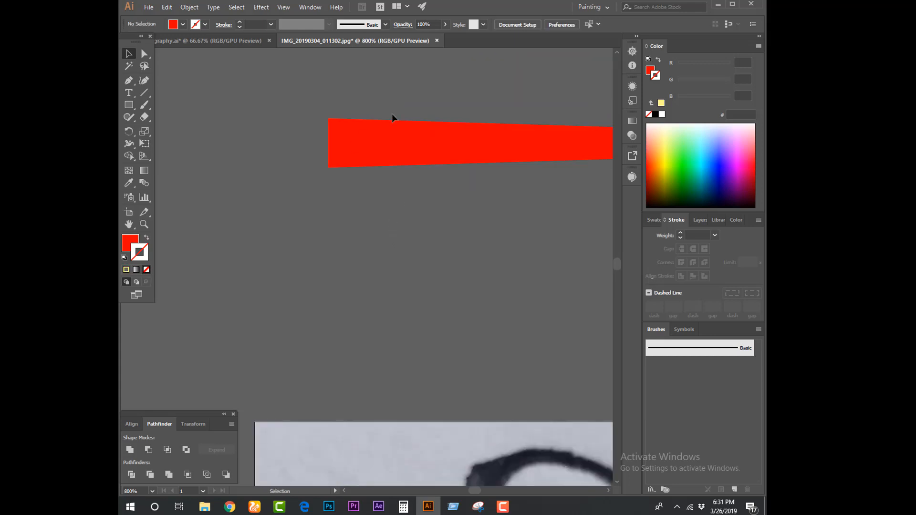
{"action": "left_click", "coordinate": [386, 138]}
{"action": "left_click", "coordinate": [138, 239]}
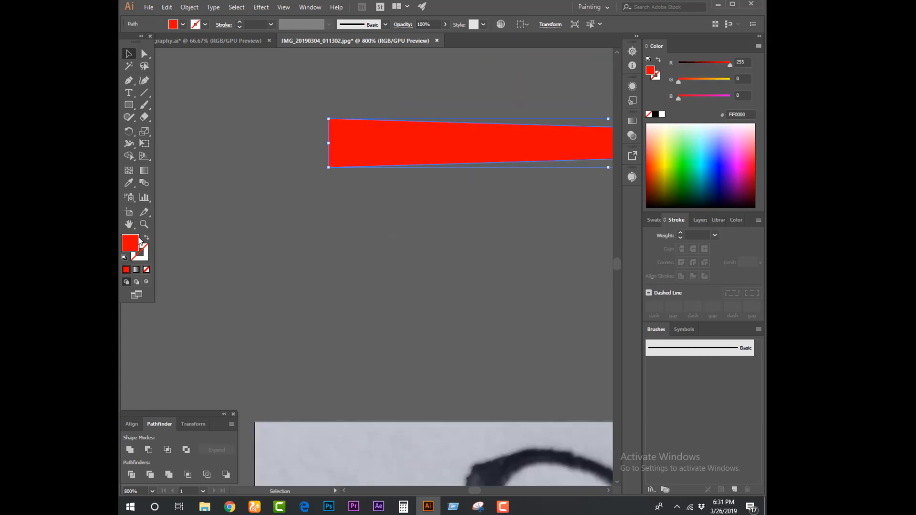
{"action": "left_click", "coordinate": [710, 80]}
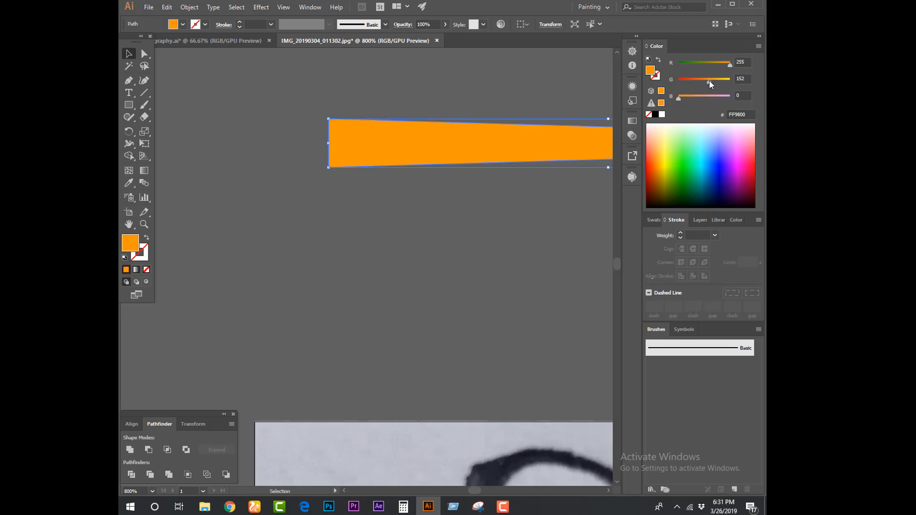
{"action": "left_click", "coordinate": [446, 106]}
Round the two corners at the wide left end of the orange tapered shape using Direct Selection
{"action": "key", "text": "space"}
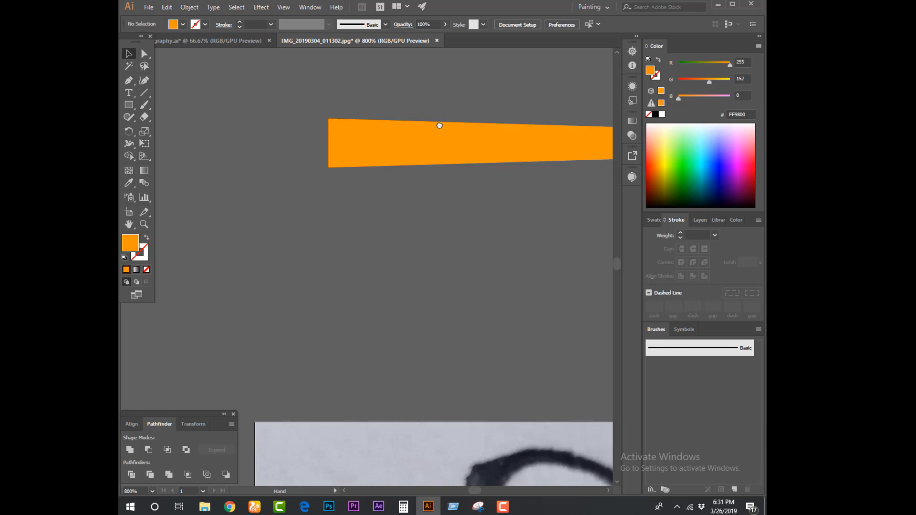
{"action": "left_click_drag", "start_coordinate": [442, 122], "coordinate": [423, 133]}
{"action": "key", "text": "a"}
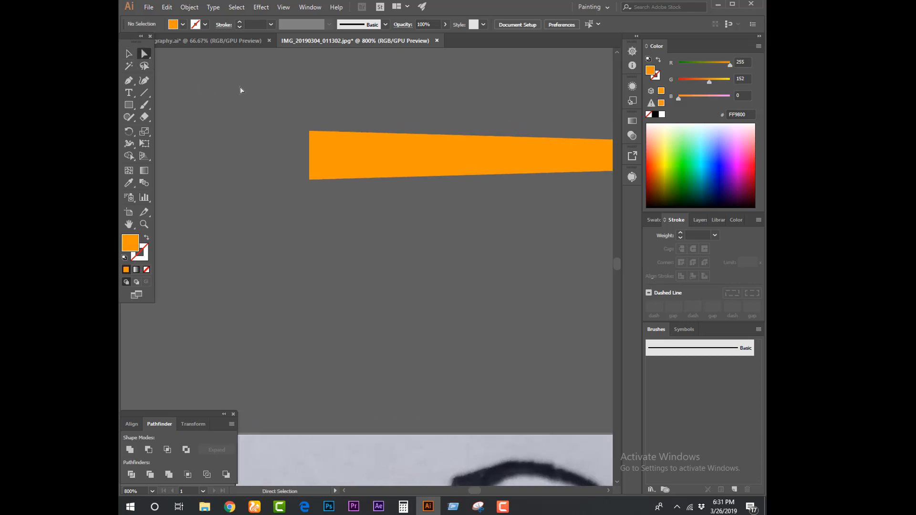
{"action": "left_click_drag", "start_coordinate": [347, 219], "coordinate": [347, 220]}
{"action": "left_click_drag", "start_coordinate": [316, 137], "coordinate": [327, 146]}
{"action": "left_click", "coordinate": [341, 226]}
{"action": "left_click", "coordinate": [128, 54]}
Duplicate the orange tapered shape horizontally to the right, placing the copy just past the original's narrow tip
{"action": "key", "text": "ctrl+minus"}
{"action": "key", "text": "space"}
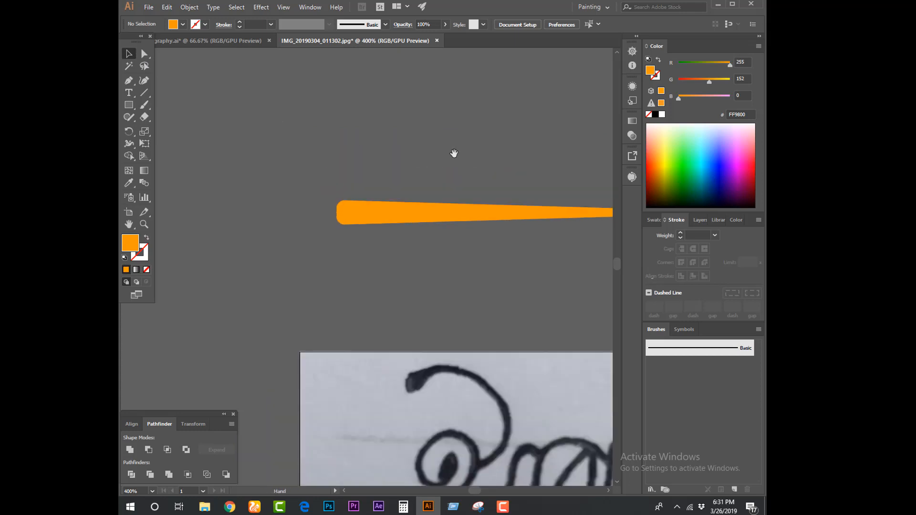
{"action": "left_click_drag", "start_coordinate": [454, 153], "coordinate": [360, 135]}
{"action": "key", "text": "ctrl+minus"}
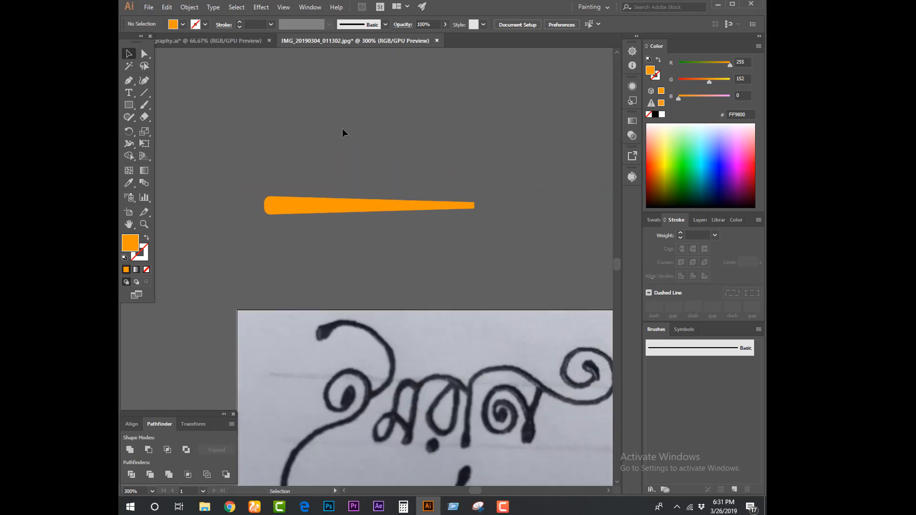
{"action": "key", "text": "space"}
{"action": "left_click_drag", "start_coordinate": [291, 155], "coordinate": [282, 135]}
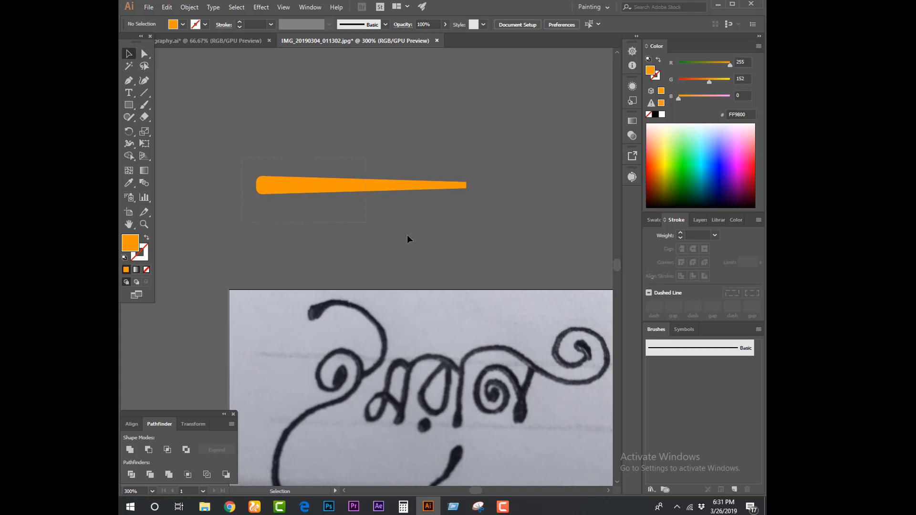
{"action": "left_click", "coordinate": [307, 190]}
{"action": "left_click_drag", "start_coordinate": [309, 186], "coordinate": [521, 187]}
{"action": "left_click", "coordinate": [498, 217]}
{"action": "key", "text": "space"}
{"action": "left_click_drag", "start_coordinate": [476, 222], "coordinate": [384, 207]}
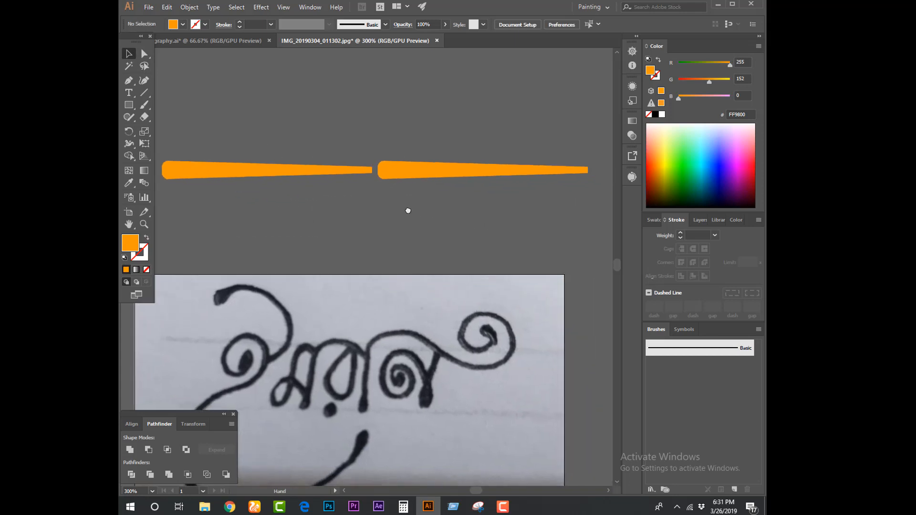
Flip the right-hand copy horizontally so its narrow tip faces the original's narrow tip
{"action": "left_click", "coordinate": [393, 174]}
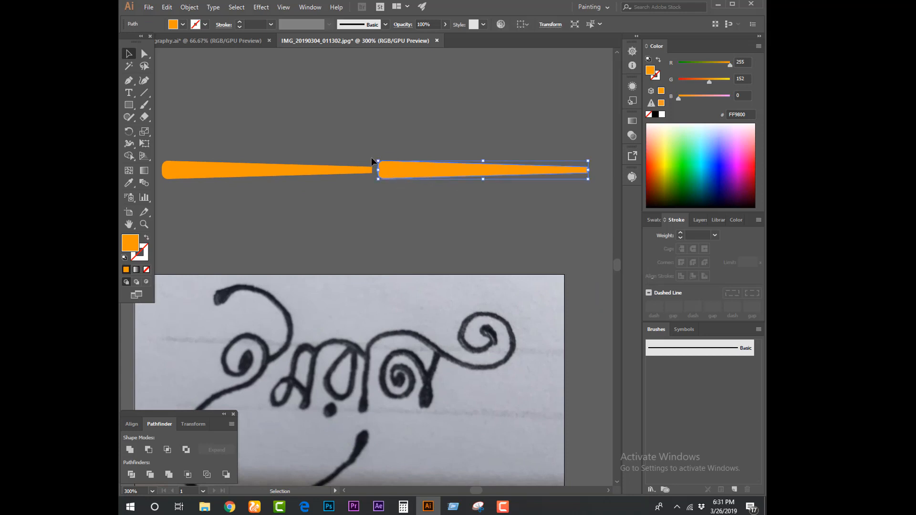
{"action": "left_click_drag", "start_coordinate": [374, 158], "coordinate": [554, 184]}
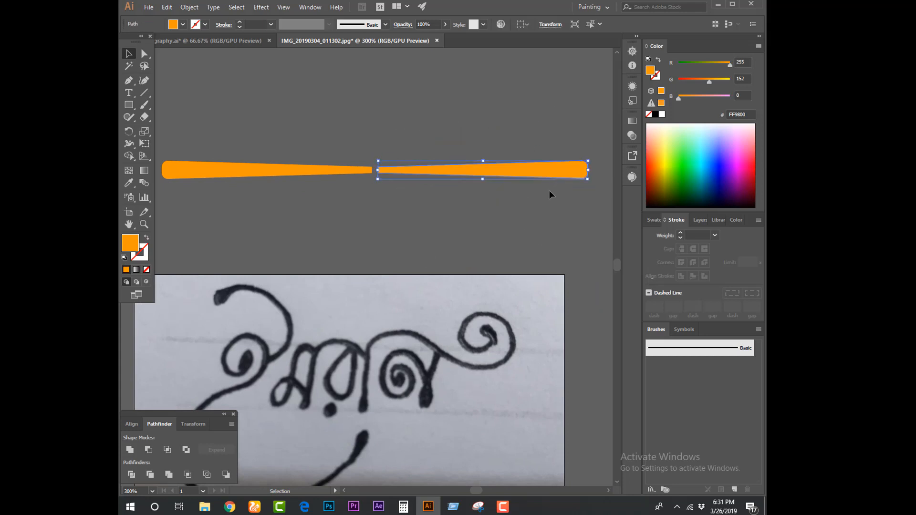
{"action": "left_click", "coordinate": [429, 195]}
{"action": "mouse_move", "coordinate": [429, 196]}
{"action": "left_mouse_down"}
{"action": "mouse_move", "coordinate": [473, 198]}
{"action": "mouse_move", "coordinate": [416, 198]}
{"action": "left_mouse_up"}
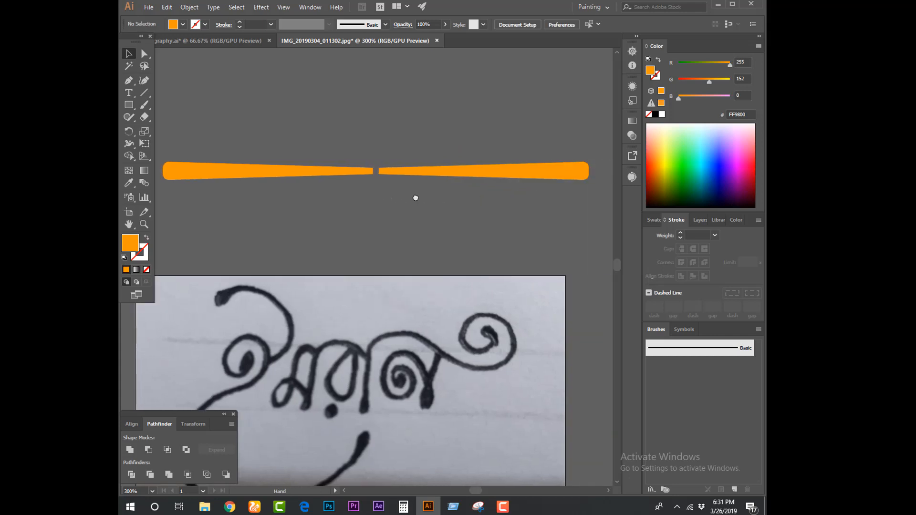
Scale the flipped copy down slightly and move it left until its narrow tip overlaps the original's tip
{"action": "left_click_drag", "start_coordinate": [548, 178], "coordinate": [503, 166]}
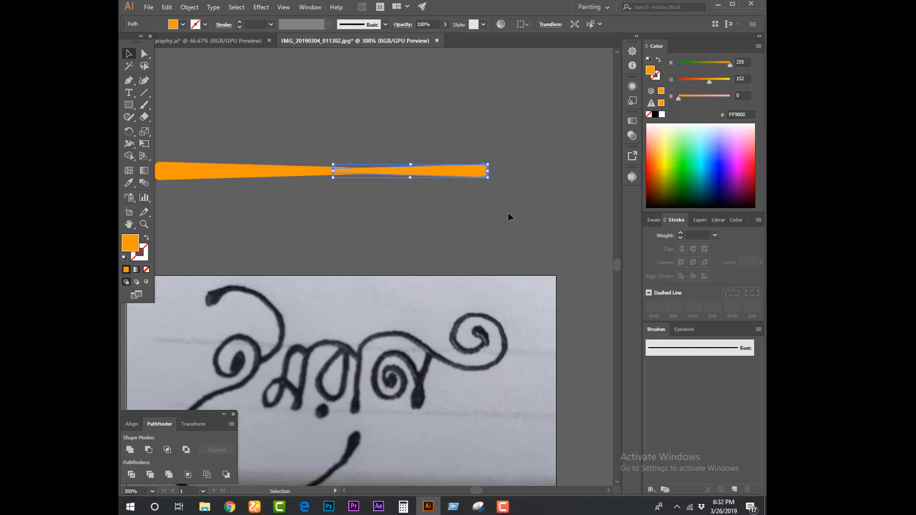
{"action": "left_click", "coordinate": [508, 213]}
{"action": "left_click_drag", "start_coordinate": [434, 213], "coordinate": [495, 215]}
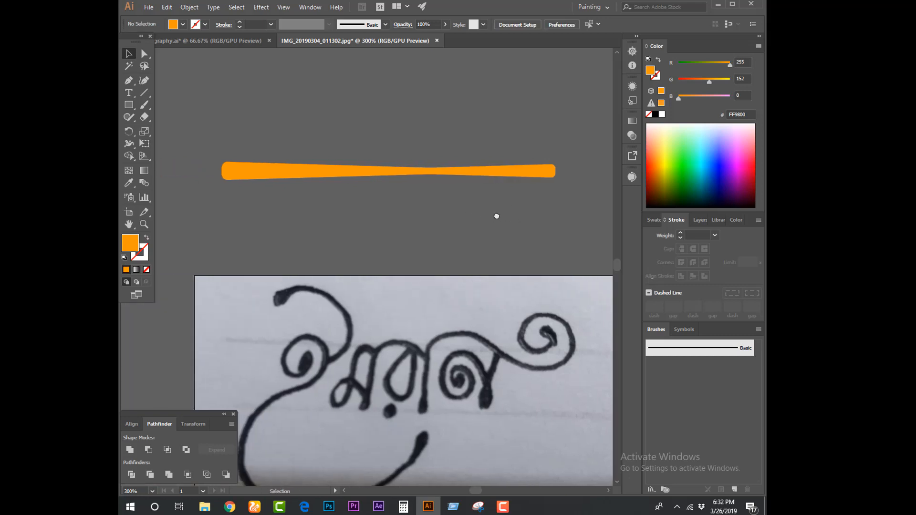
Select both orange shapes and align them to each other with Vertical Align Center
{"action": "left_click_drag", "start_coordinate": [415, 127], "coordinate": [502, 204]}
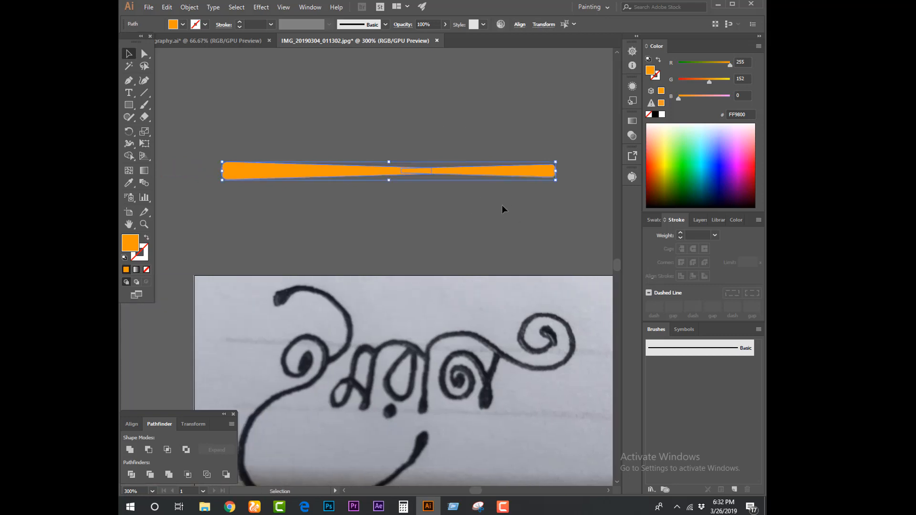
{"action": "left_click", "coordinate": [134, 424]}
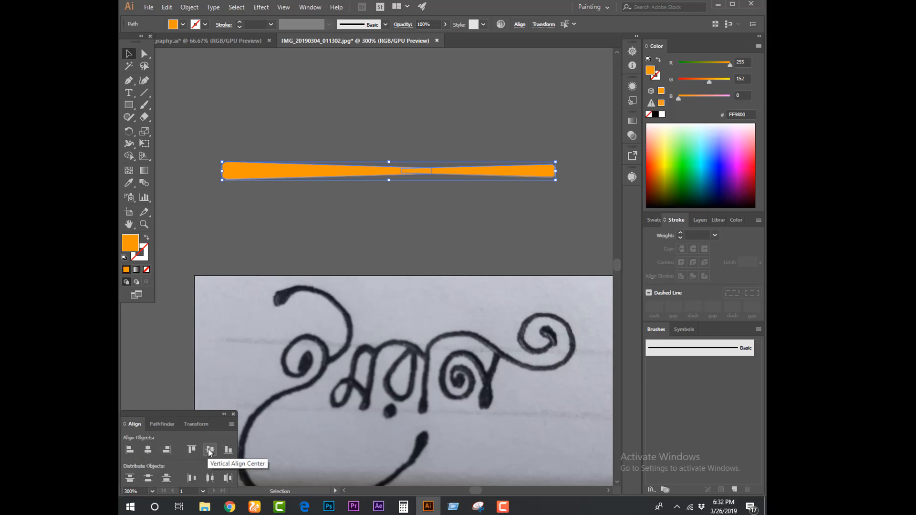
{"action": "left_click", "coordinate": [208, 449]}
{"action": "left_click", "coordinate": [372, 222]}
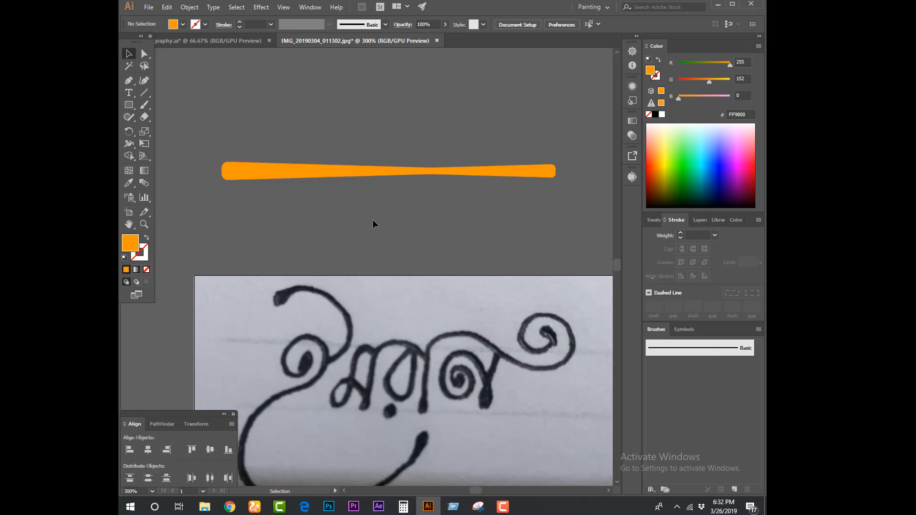
Merge the two overlapping orange shapes into one with the Pathfinder Unite mode
{"action": "left_click", "coordinate": [438, 177]}
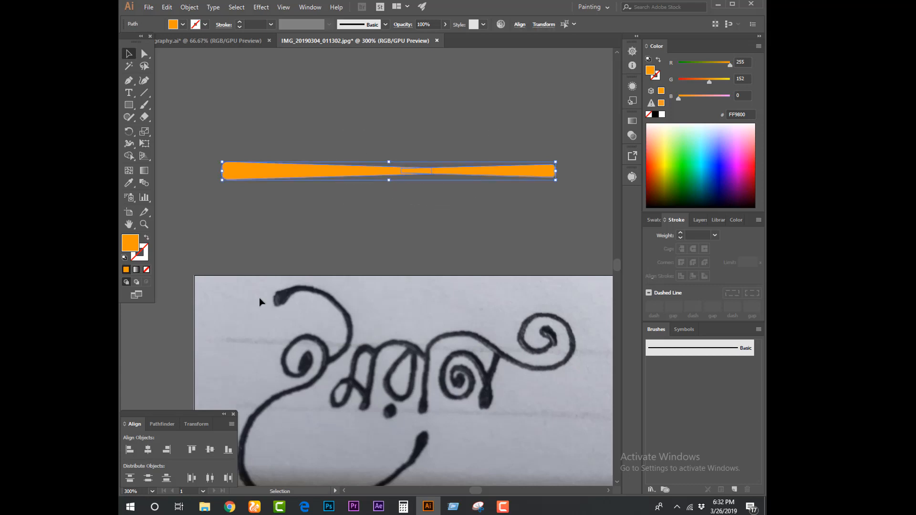
{"action": "left_click", "coordinate": [159, 424]}
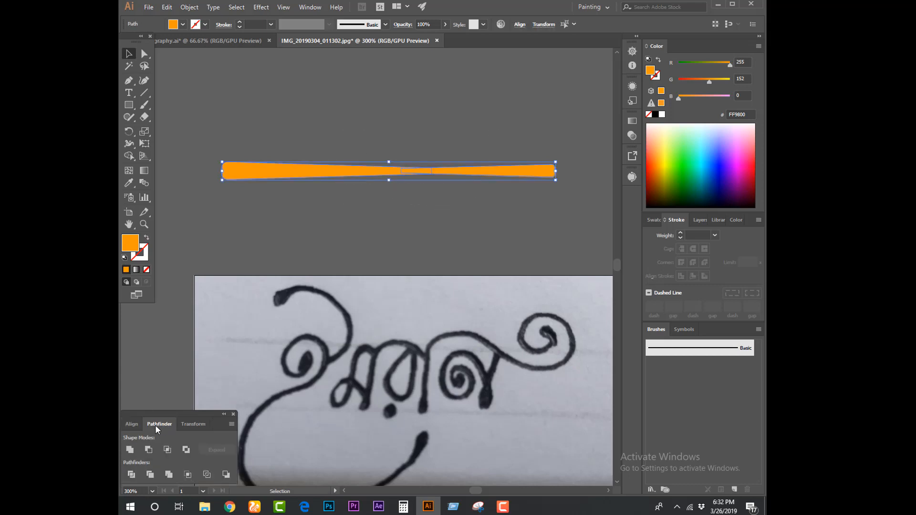
{"action": "left_click", "coordinate": [131, 451]}
{"action": "left_click", "coordinate": [321, 225]}
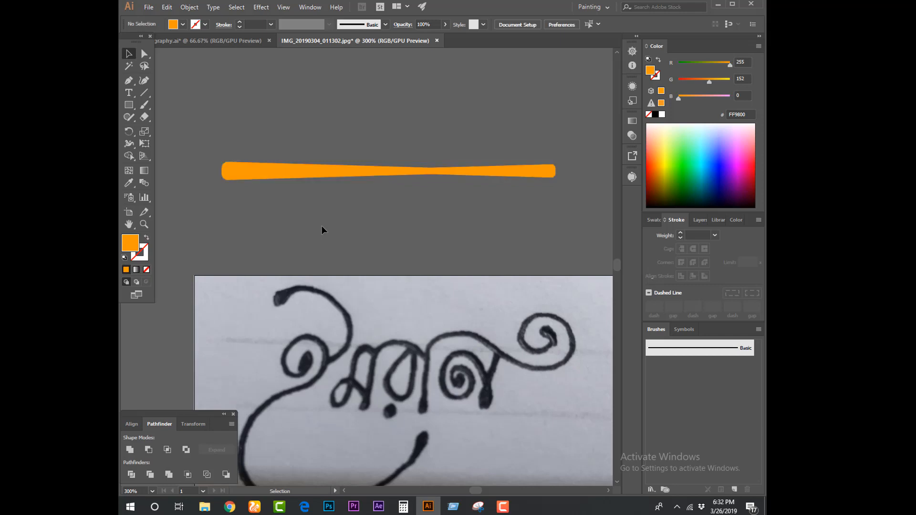
Round the lower anchor at the orange shape's narrow waist with a live corner radius of about 556 pt
{"action": "left_click", "coordinate": [143, 56]}
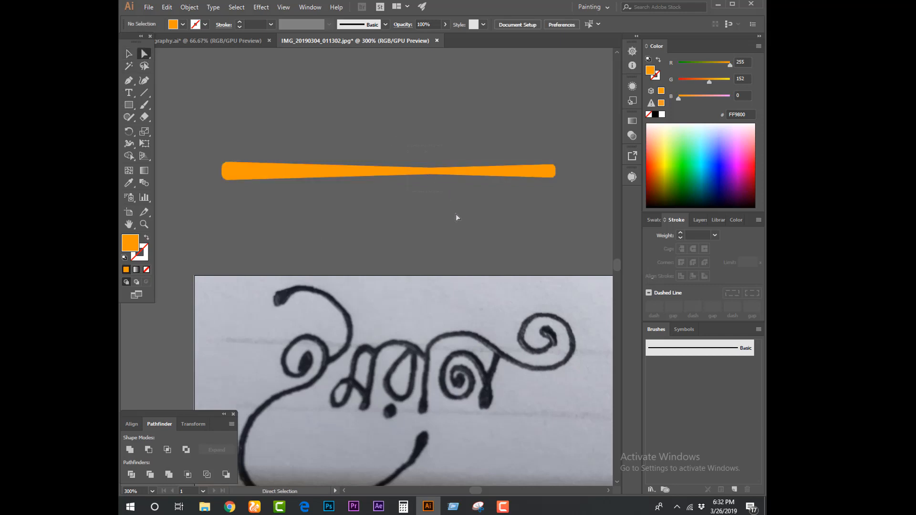
{"action": "left_click_drag", "start_coordinate": [407, 145], "coordinate": [456, 213]}
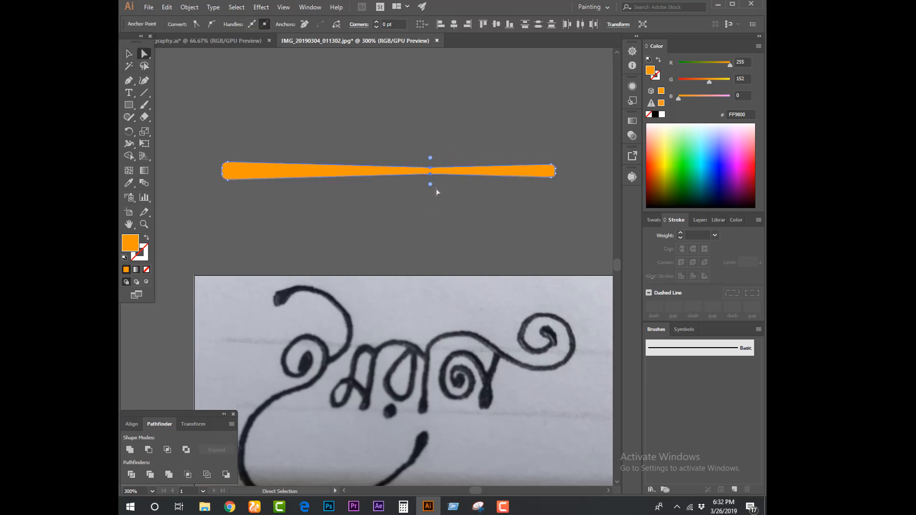
{"action": "left_click", "coordinate": [445, 194]}
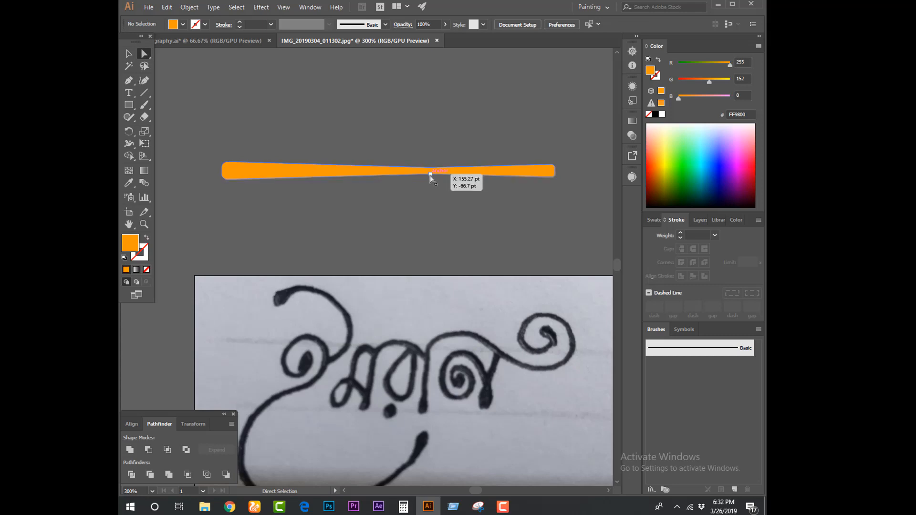
{"action": "left_click_drag", "start_coordinate": [430, 175], "coordinate": [441, 385]}
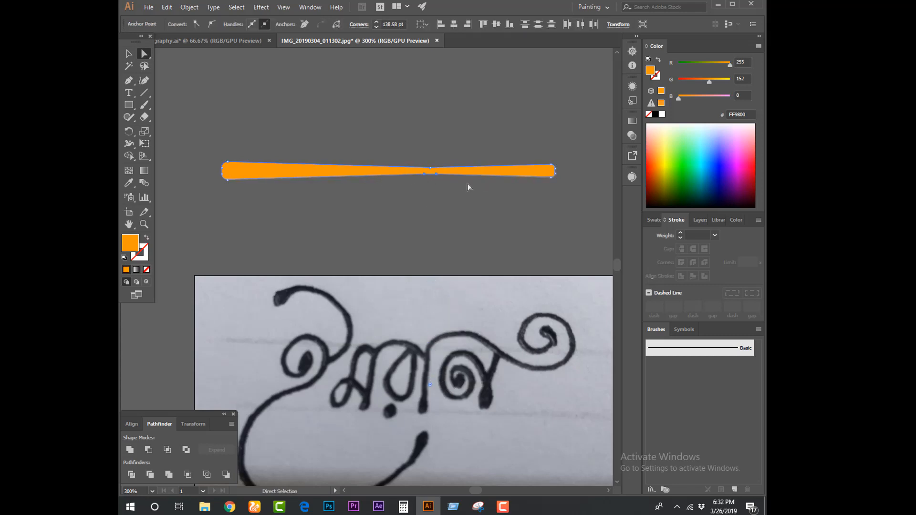
{"action": "key", "text": "ctrl+minus"}
{"action": "key", "text": "ctrl+minus"}
{"action": "key", "text": "ctrl+minus"}
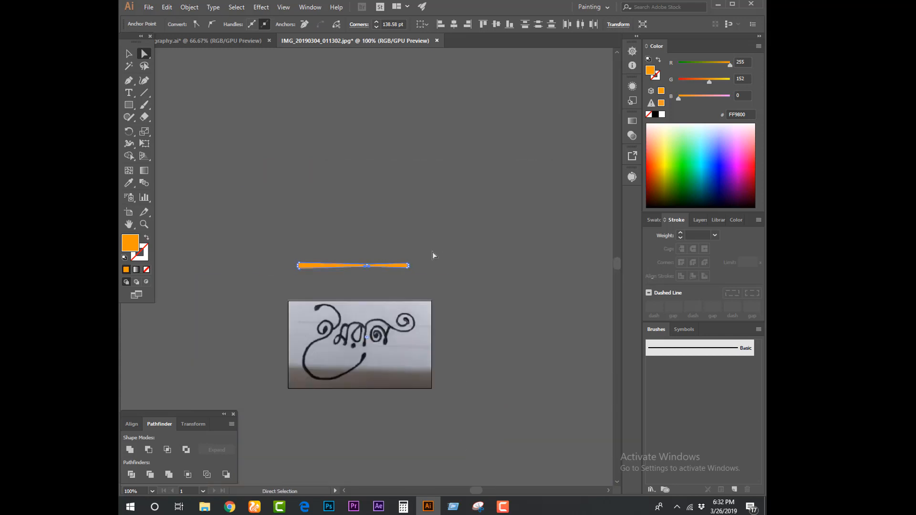
{"action": "left_click_drag", "start_coordinate": [433, 253], "coordinate": [454, 98]}
{"action": "left_click_drag", "start_coordinate": [388, 183], "coordinate": [396, 393]}
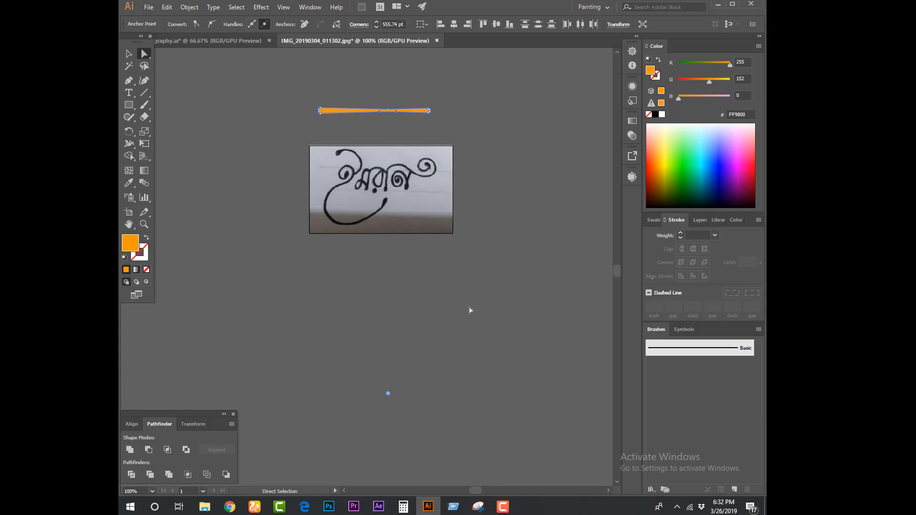
{"action": "left_click", "coordinate": [478, 276]}
Round the upper anchor at the orange shape's narrow waist so both edges flow in a smooth curve
{"action": "scroll", "coordinate": [477, 267], "scroll_direction": "up", "scroll_amount": 5}
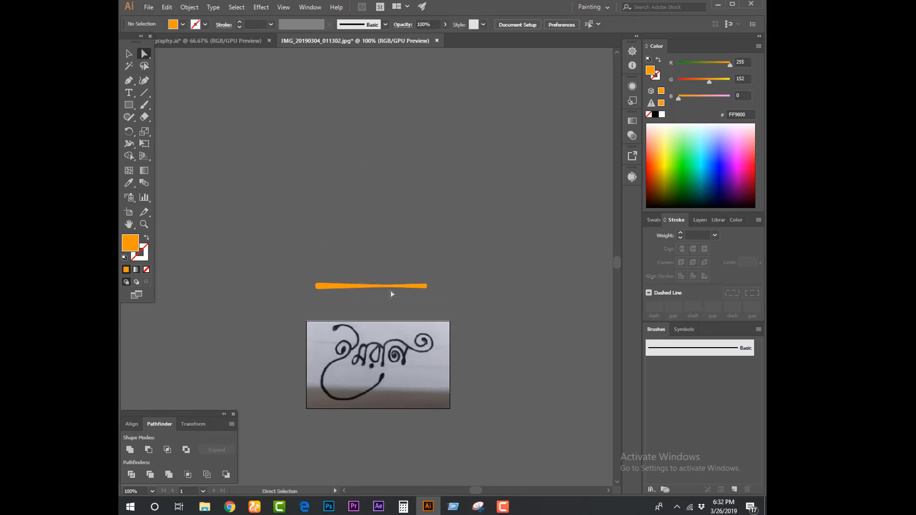
{"action": "left_click", "coordinate": [385, 285]}
{"action": "mouse_move", "coordinate": [382, 277]}
{"action": "left_mouse_down"}
{"action": "mouse_move", "coordinate": [371, 168]}
{"action": "mouse_move", "coordinate": [375, 24]}
{"action": "left_mouse_up"}
{"action": "left_click", "coordinate": [426, 253]}
{"action": "key", "text": "ctrl+plus"}
{"action": "key", "text": "ctrl+plus"}
{"action": "key", "text": "ctrl+plus"}
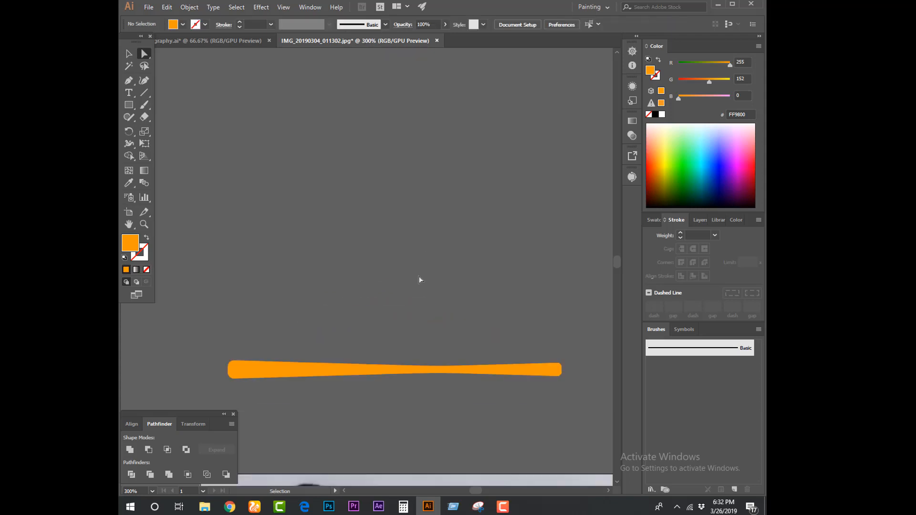
Squash the orange shape vertically to make it slightly thinner while keeping its full length
{"action": "left_click_drag", "start_coordinate": [373, 275], "coordinate": [356, 197]}
{"action": "left_click", "coordinate": [128, 55]}
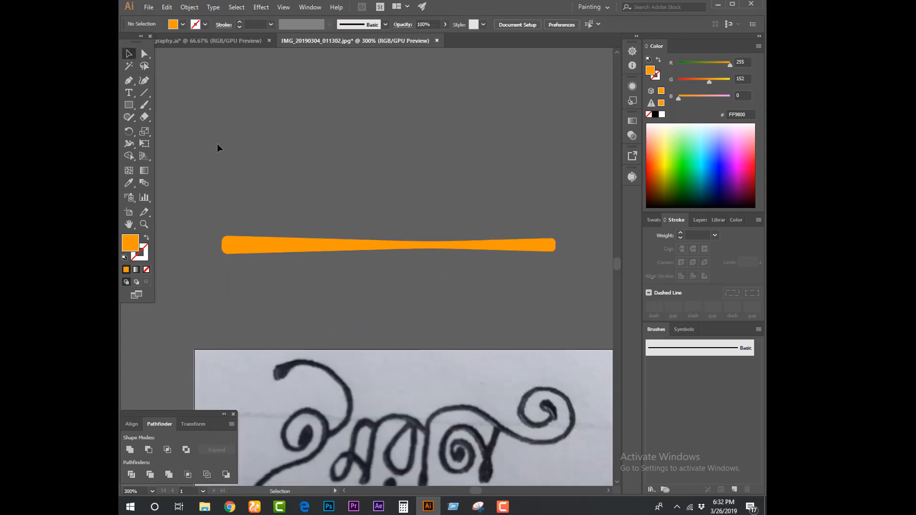
{"action": "left_click_drag", "start_coordinate": [218, 146], "coordinate": [455, 312]}
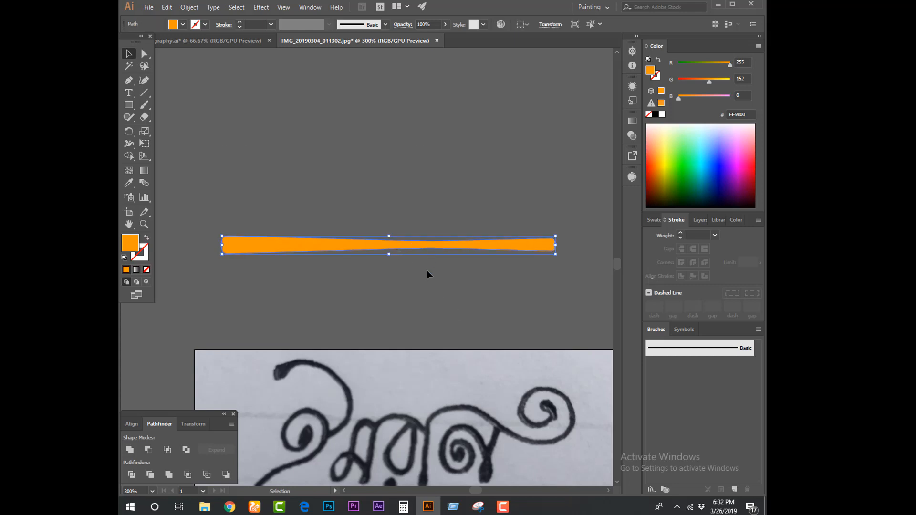
{"action": "left_click_drag", "start_coordinate": [392, 236], "coordinate": [389, 242]}
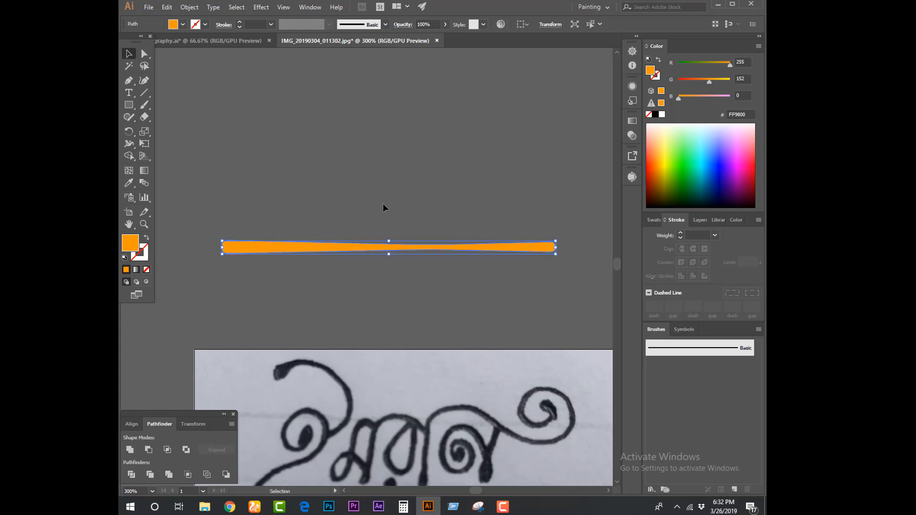
{"action": "left_click", "coordinate": [305, 288]}
{"action": "left_click", "coordinate": [272, 253]}
{"action": "left_click_drag", "start_coordinate": [390, 256], "coordinate": [390, 253]}
{"action": "left_click", "coordinate": [389, 286]}
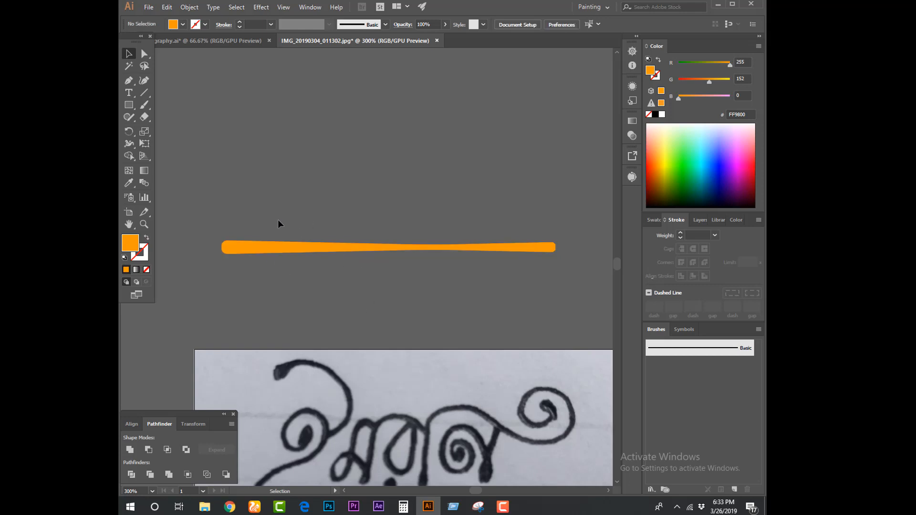
Fill the tapered orange shape with black (000000)
{"action": "left_click_drag", "start_coordinate": [278, 219], "coordinate": [426, 280]}
{"action": "left_click", "coordinate": [656, 115]}
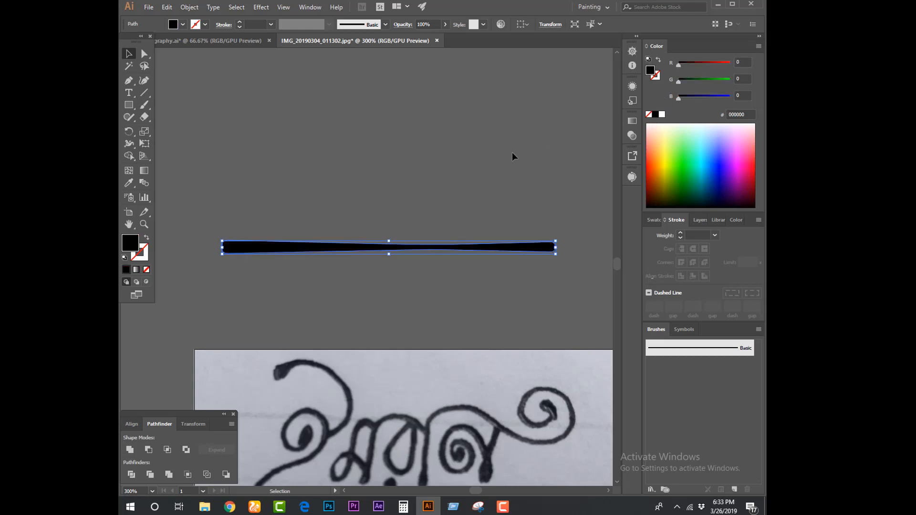
{"action": "left_click", "coordinate": [511, 153]}
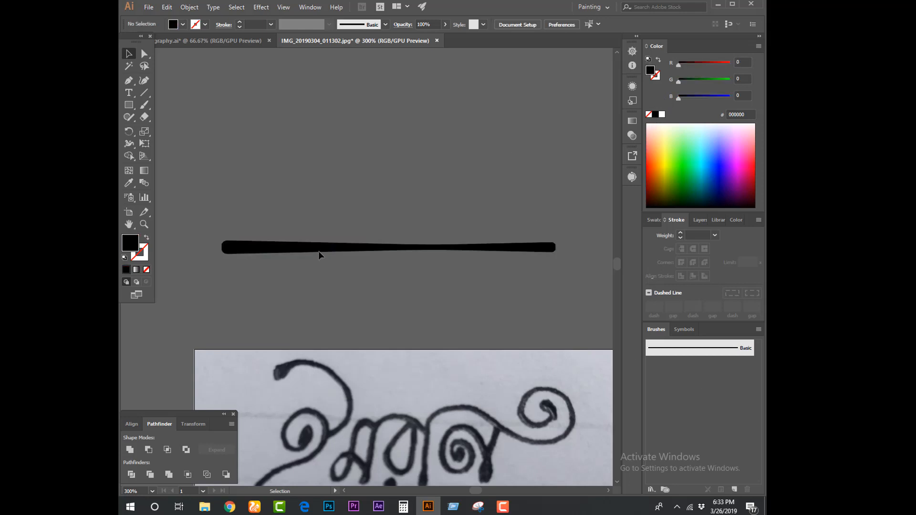
Create a new Art Brush from the black tapered shape, keeping the name Art Brush 1 and the default options
{"action": "mouse_move", "coordinate": [293, 248]}
{"action": "left_mouse_down"}
{"action": "mouse_move", "coordinate": [587, 334]}
{"action": "mouse_move", "coordinate": [658, 375]}
{"action": "mouse_move", "coordinate": [673, 370]}
{"action": "left_mouse_up"}
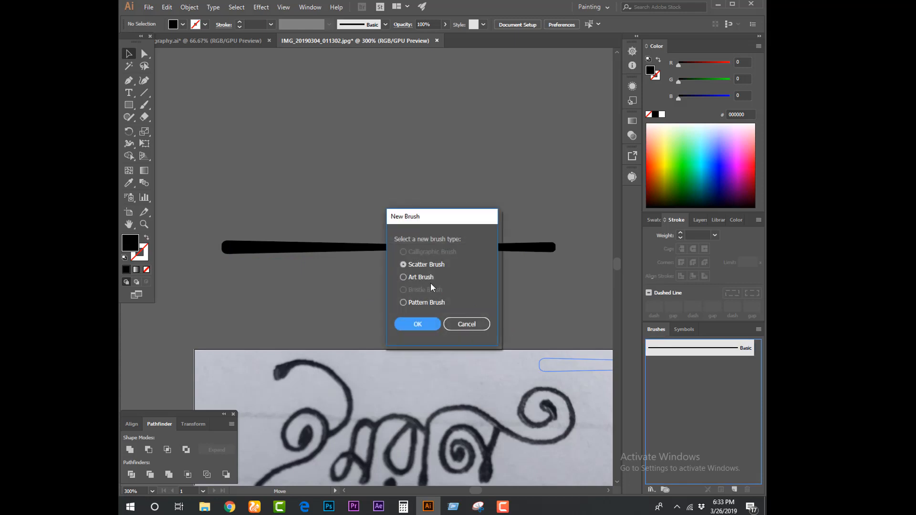
{"action": "left_click", "coordinate": [404, 278]}
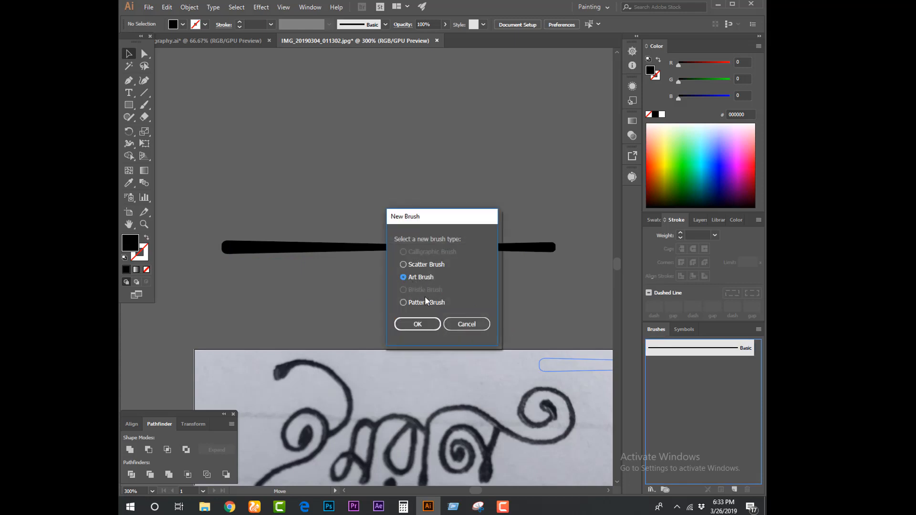
{"action": "left_click", "coordinate": [415, 324]}
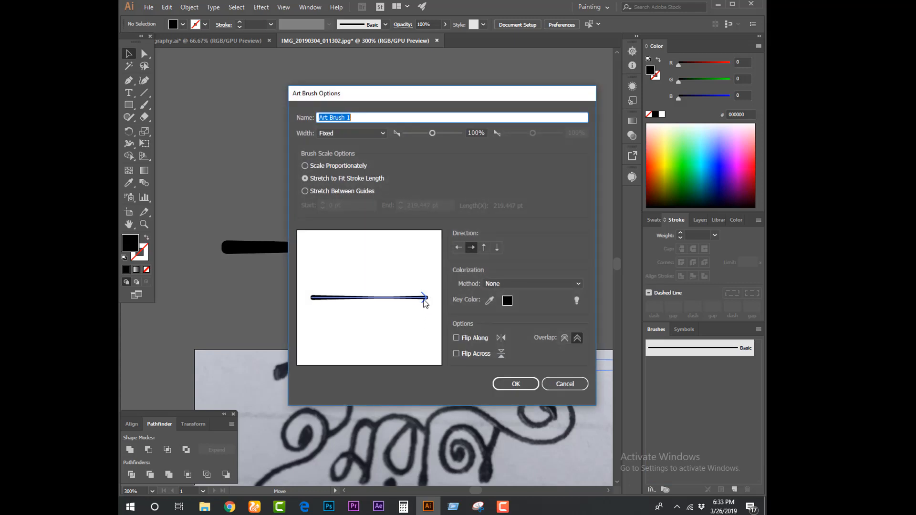
{"action": "left_click", "coordinate": [518, 384]}
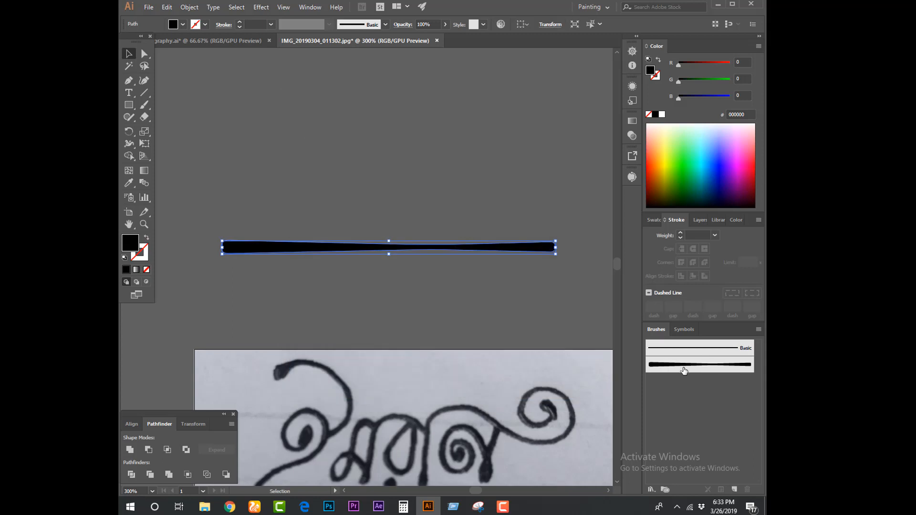
Delete the black tapered shape from the canvas above the lettering photo
{"action": "left_click", "coordinate": [450, 282]}
{"action": "key", "text": "ctrl+a"}
{"action": "key", "text": "Delete"}
Prepare the Pen tool for tracing the lettering with no fill and a yellow FFCE00 stroke
{"action": "key", "text": "ctrl+minus"}
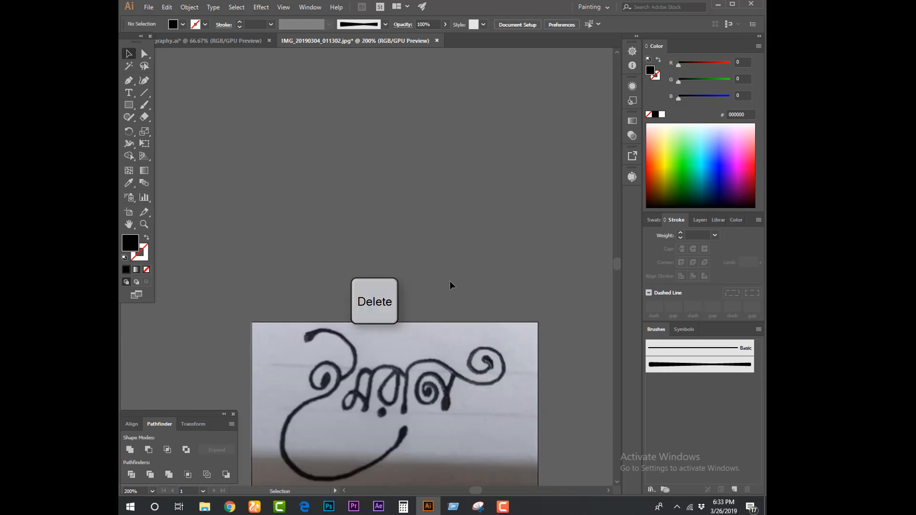
{"action": "left_click_drag", "start_coordinate": [450, 281], "coordinate": [456, 160]}
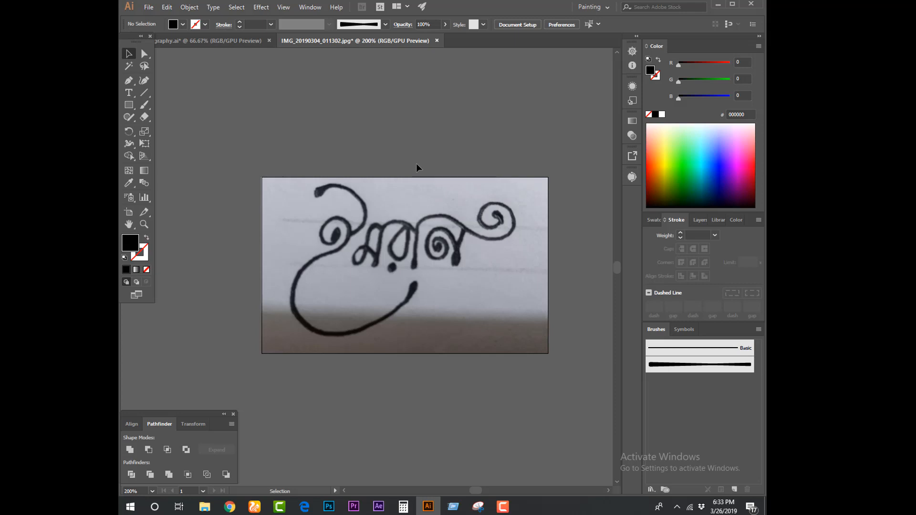
{"action": "key", "text": "ctrl+equal"}
{"action": "key", "text": "space"}
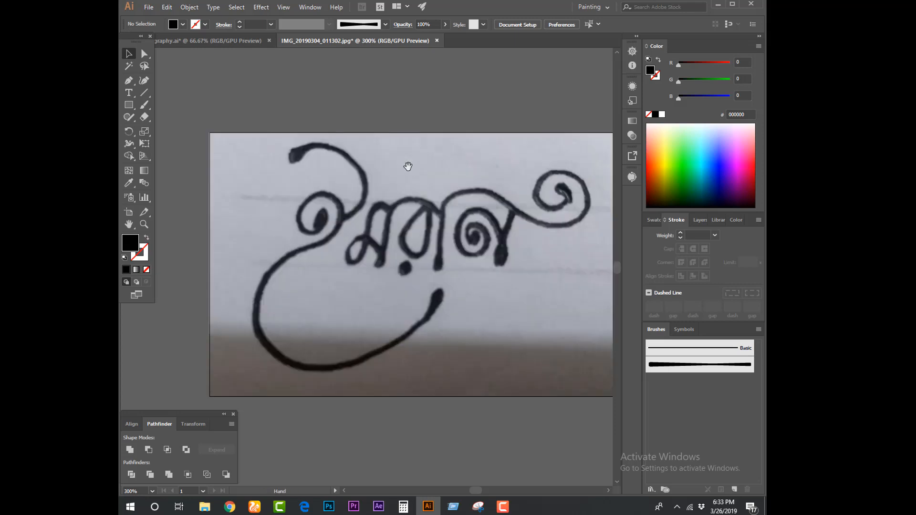
{"action": "left_click_drag", "start_coordinate": [407, 166], "coordinate": [420, 168]}
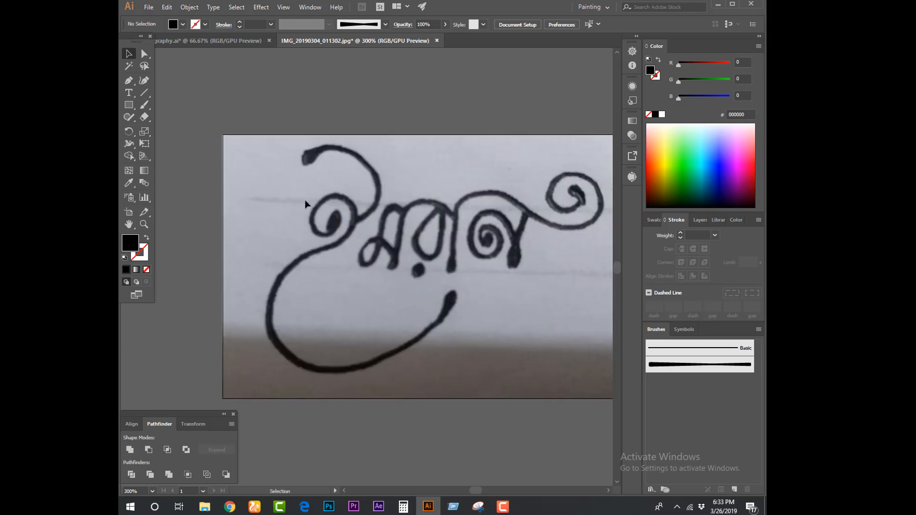
{"action": "left_click", "coordinate": [128, 79]}
{"action": "left_click", "coordinate": [147, 238]}
{"action": "double_click", "coordinate": [146, 253]}
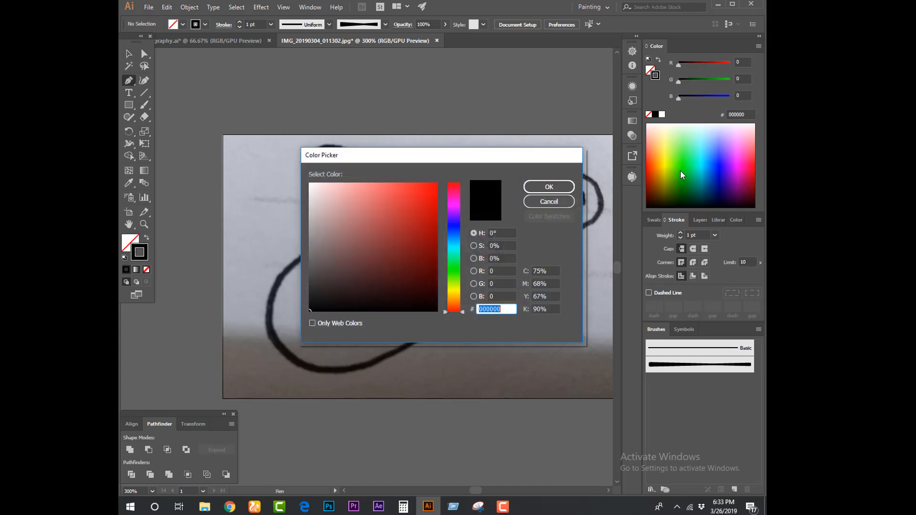
{"action": "mouse_move", "coordinate": [454, 306]}
{"action": "left_mouse_down"}
{"action": "mouse_move", "coordinate": [455, 280]}
{"action": "mouse_move", "coordinate": [455, 292]}
{"action": "left_mouse_up"}
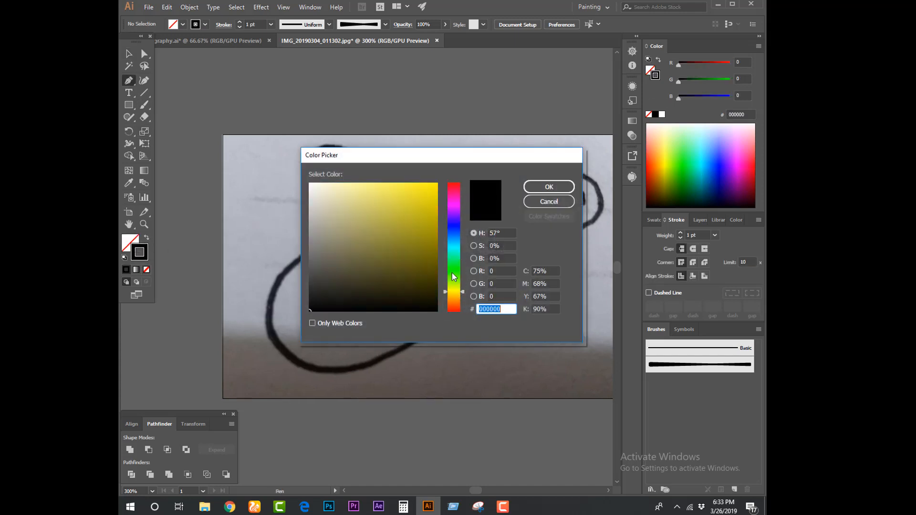
{"action": "left_click", "coordinate": [438, 194]}
{"action": "left_click_drag", "start_coordinate": [444, 185], "coordinate": [445, 182]}
{"action": "left_click_drag", "start_coordinate": [453, 292], "coordinate": [453, 295]}
{"action": "left_click", "coordinate": [535, 191]}
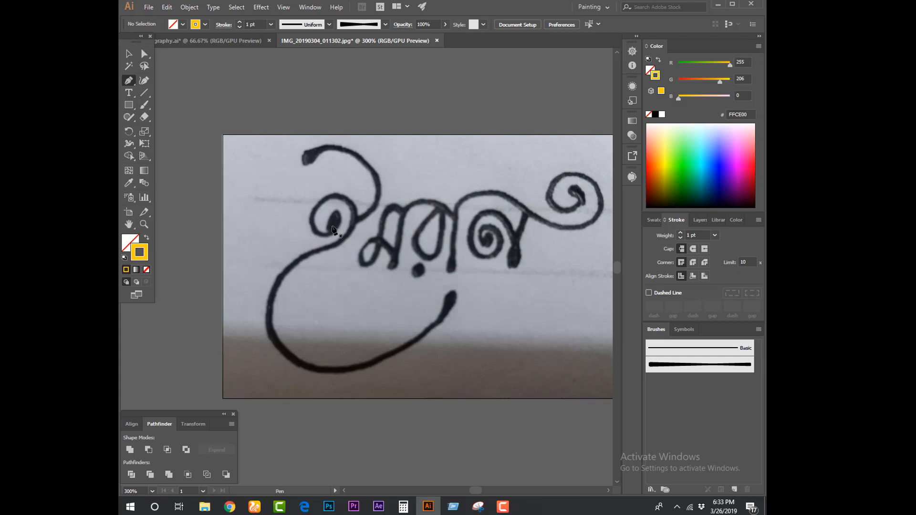
Trace the first letter's spiral and its long sweeping lower curve with the Pen tool, ending the path inside the curve
{"action": "left_click", "coordinate": [333, 228]}
{"action": "left_click", "coordinate": [336, 212]}
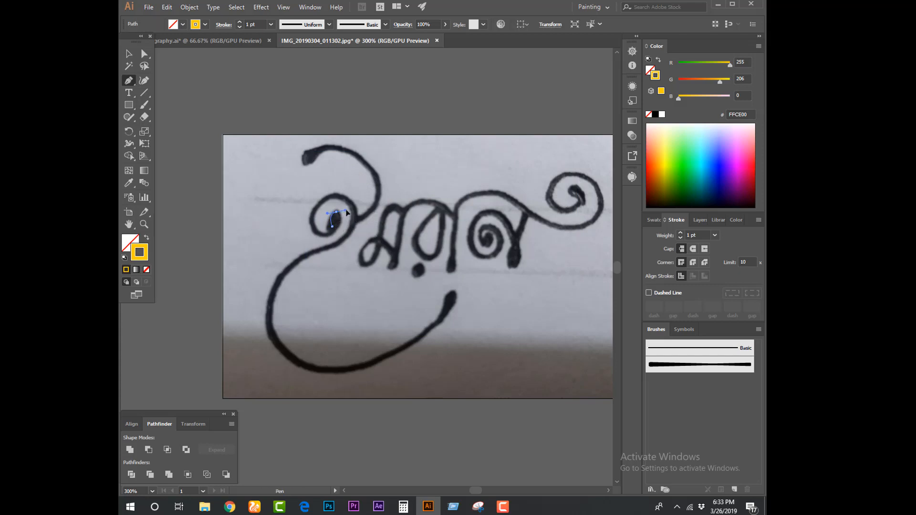
{"action": "left_click_drag", "start_coordinate": [319, 234], "coordinate": [296, 222]}
{"action": "left_click_drag", "start_coordinate": [341, 195], "coordinate": [367, 206]}
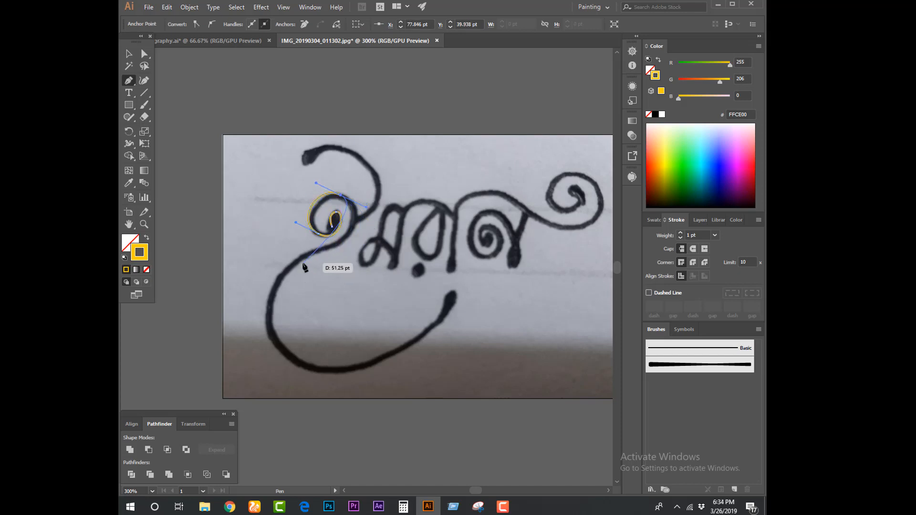
{"action": "left_click_drag", "start_coordinate": [301, 262], "coordinate": [245, 280]}
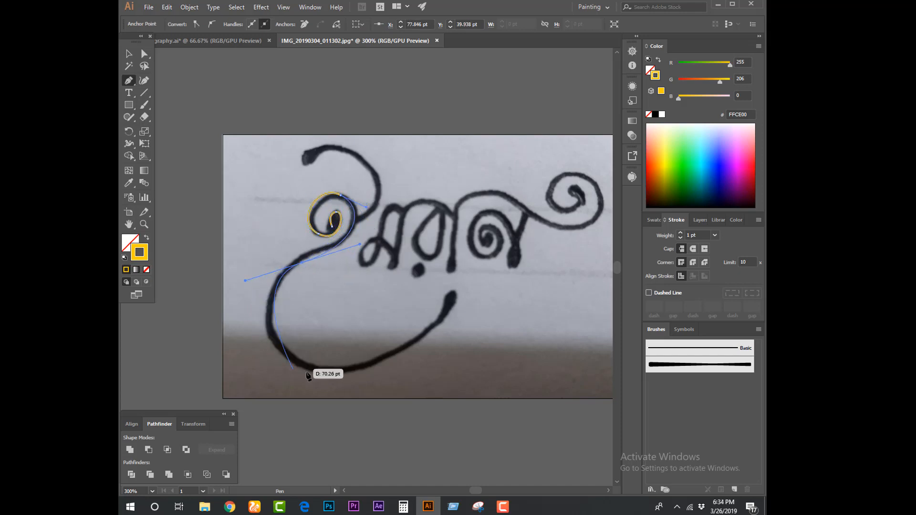
{"action": "left_click_drag", "start_coordinate": [337, 371], "coordinate": [411, 356]}
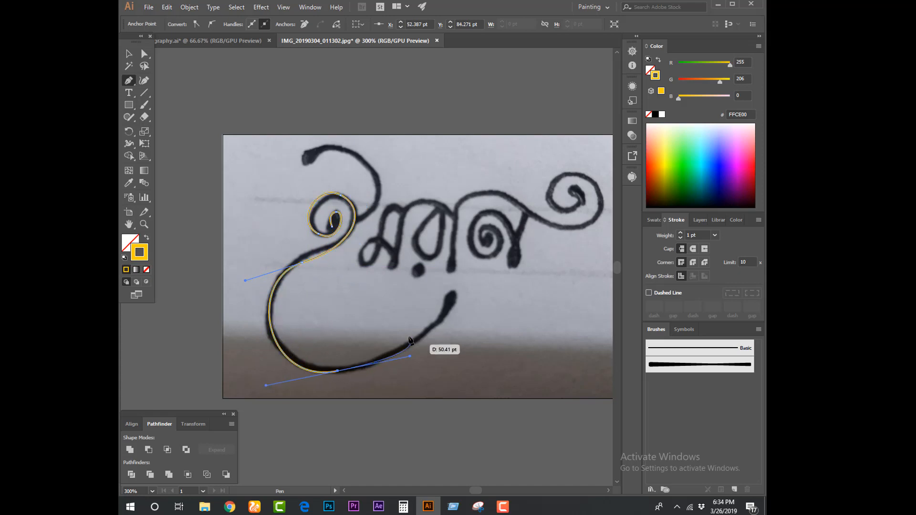
{"action": "left_click", "coordinate": [390, 285]}
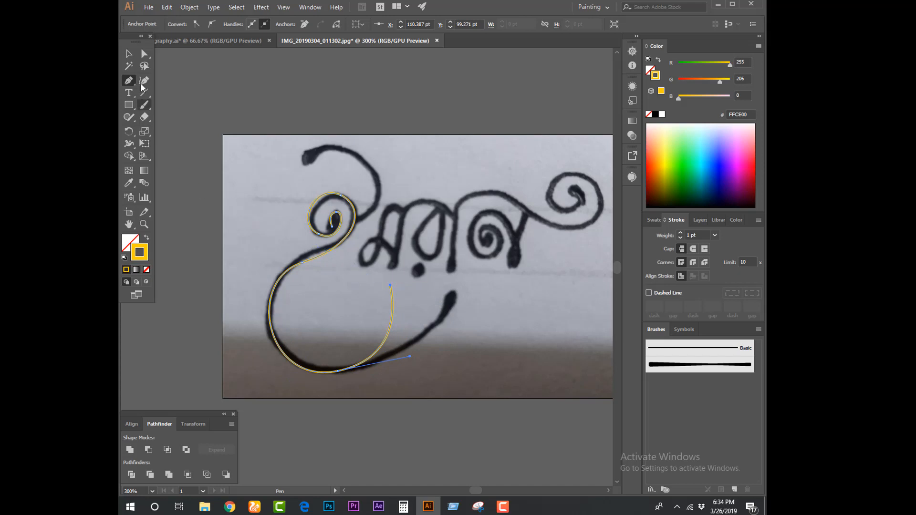
{"action": "left_click", "coordinate": [129, 53]}
{"action": "left_click", "coordinate": [237, 121]}
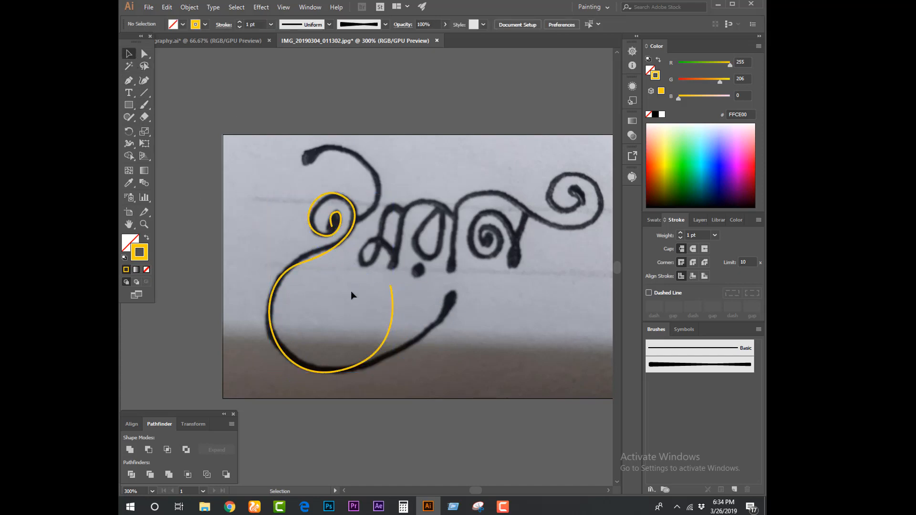
Delete the yellow path's last segment that strays from the lower curve of the lettering
{"action": "left_click", "coordinate": [145, 53]}
{"action": "left_click_drag", "start_coordinate": [356, 282], "coordinate": [437, 316]}
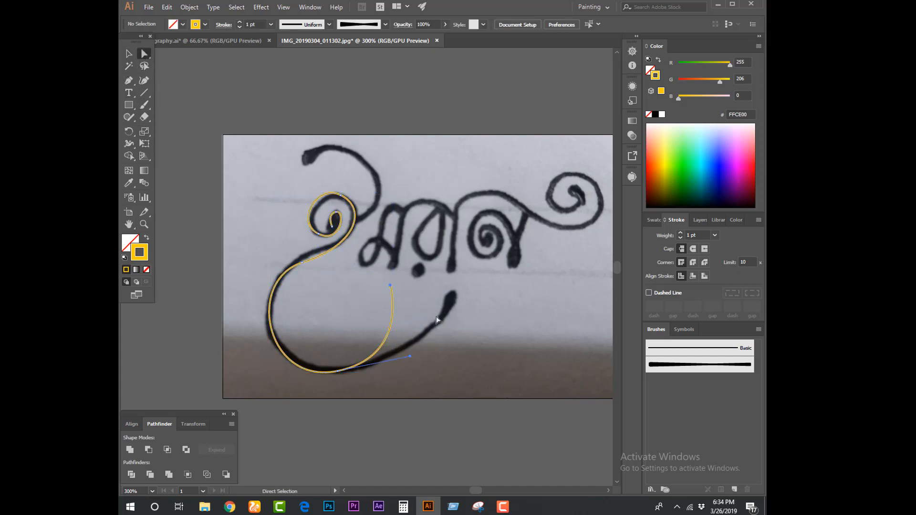
{"action": "key", "text": "Delete"}
{"action": "left_click", "coordinate": [400, 322]}
Trace the first letter's upper hook with the Pen tool, from its blunt tip down to the spiral's outer edge
{"action": "left_click", "coordinate": [334, 165]}
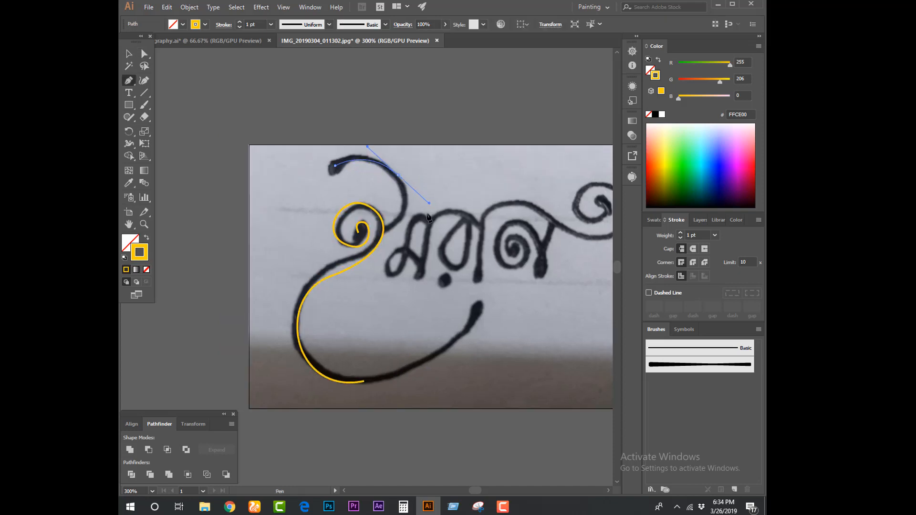
{"action": "left_click_drag", "start_coordinate": [384, 229], "coordinate": [384, 229]}
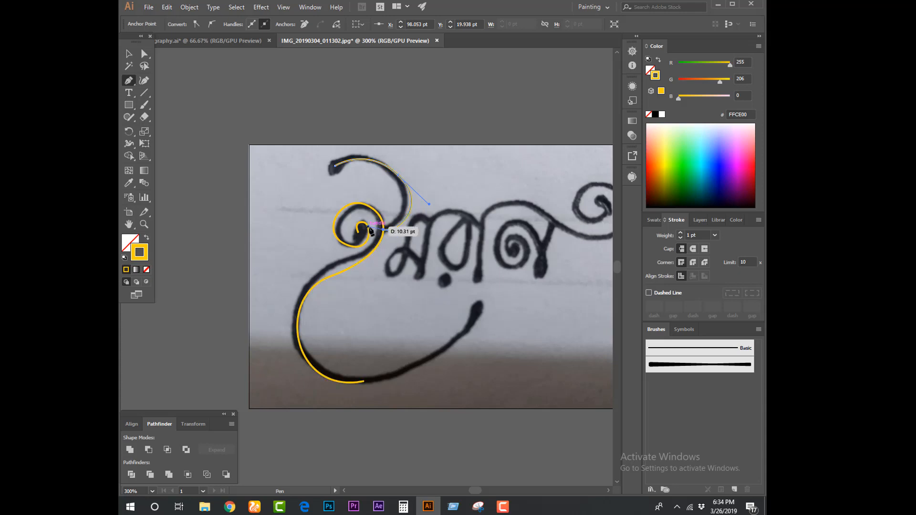
{"action": "key", "text": "v"}
{"action": "left_click", "coordinate": [313, 113]}
{"action": "left_click_drag", "start_coordinate": [430, 244], "coordinate": [454, 245]}
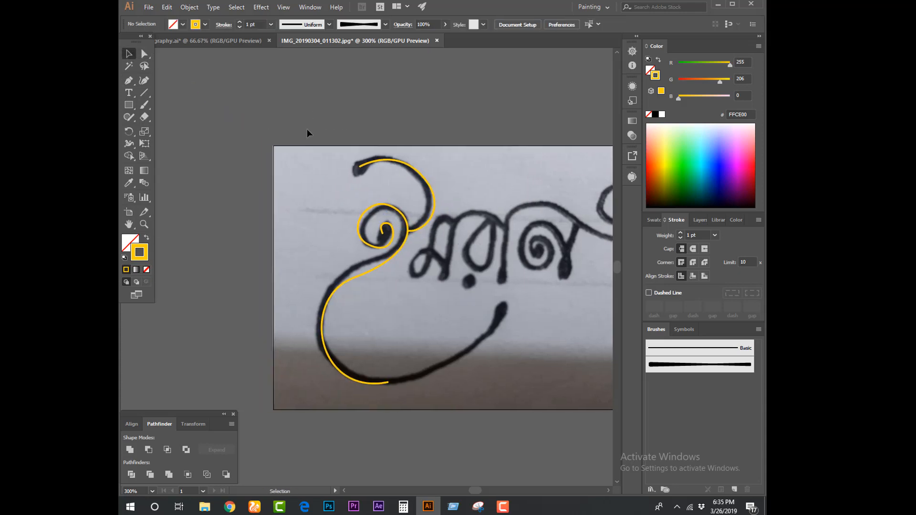
Place a duplicate of the first letter's two traced paths on the empty canvas left of the photo
{"action": "left_click_drag", "start_coordinate": [350, 222], "coordinate": [433, 229]}
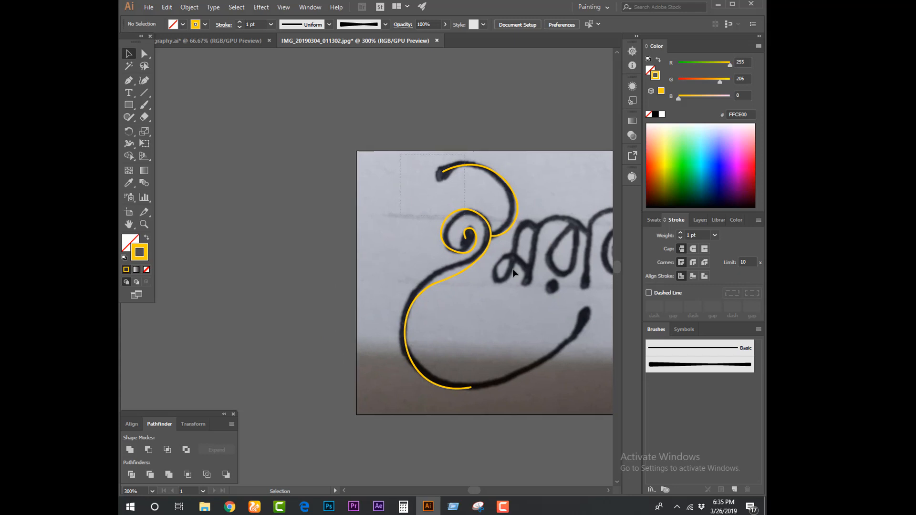
{"action": "left_click", "coordinate": [488, 243]}
{"action": "left_click_drag", "start_coordinate": [488, 243], "coordinate": [276, 235]}
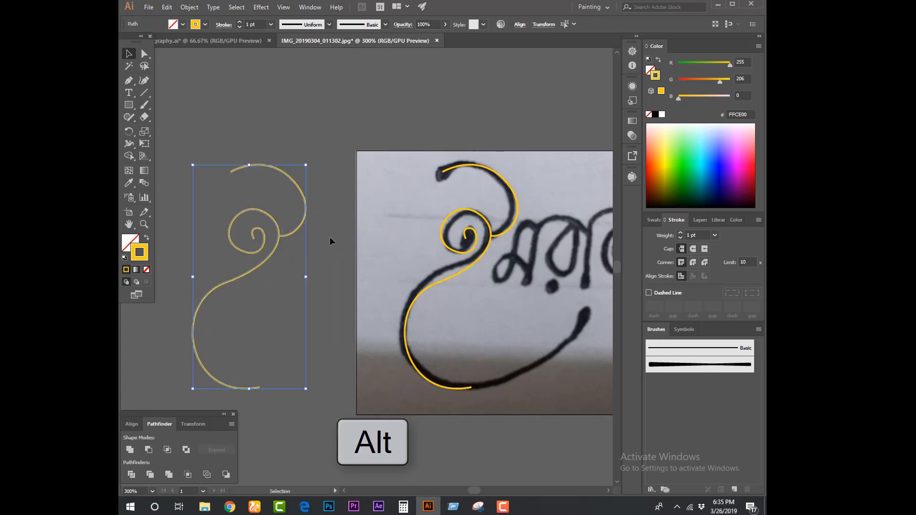
{"action": "left_click", "coordinate": [339, 239]}
{"action": "left_click_drag", "start_coordinate": [382, 254], "coordinate": [452, 257]}
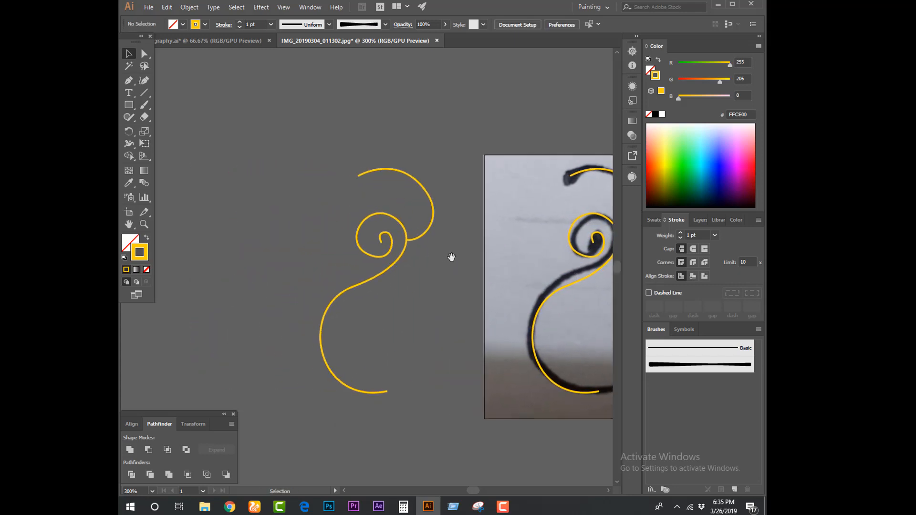
Apply the tapered art brush to the duplicated letter's upper hook and set its stroke weight to 0.5 pt
{"action": "left_click", "coordinate": [431, 211]}
{"action": "left_click", "coordinate": [667, 365]}
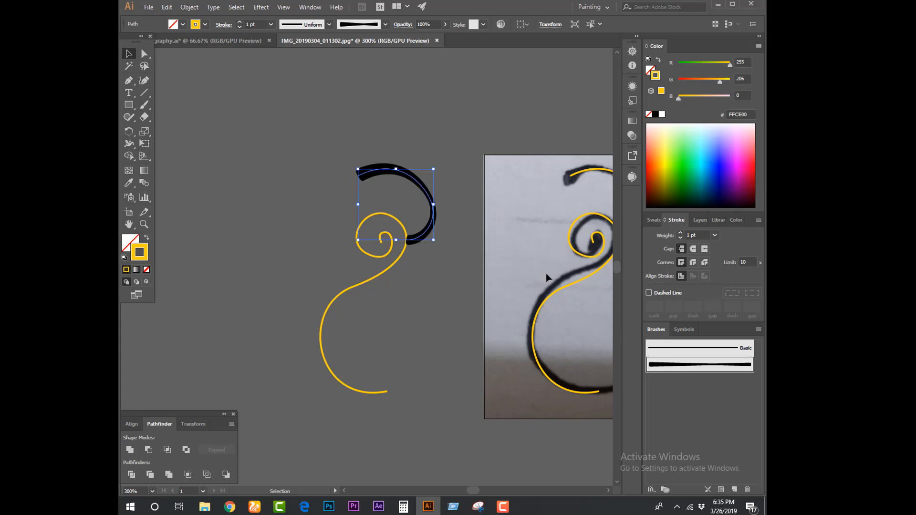
{"action": "left_click", "coordinate": [462, 178]}
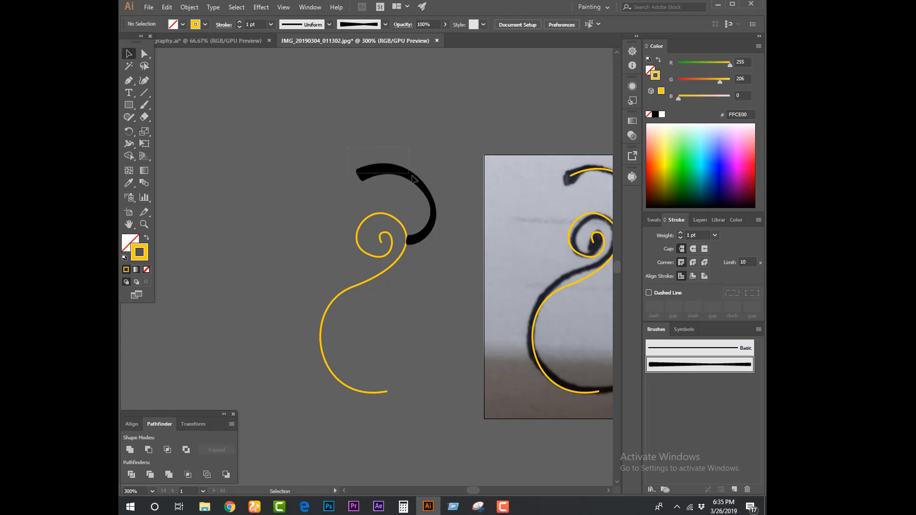
{"action": "left_click", "coordinate": [414, 179]}
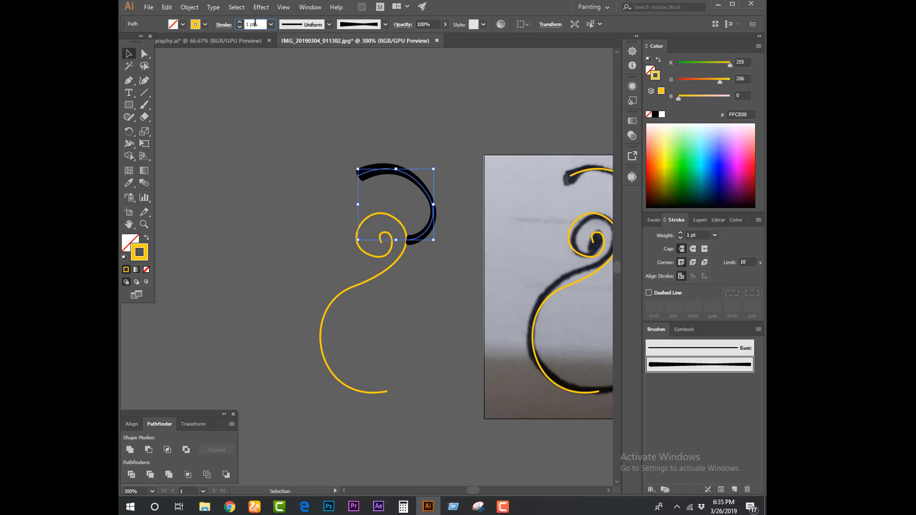
{"action": "type", "text": "0.5"}
{"action": "key", "text": "Return"}
{"action": "left_click", "coordinate": [286, 125]}
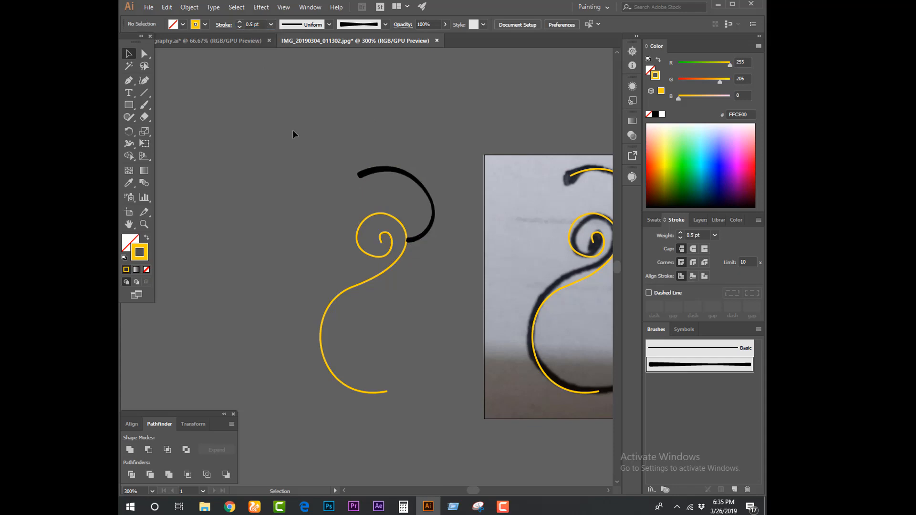
Apply the tapered art brush to the duplicate's spiral and lower curve, with a stroke weight of 0.75 pt
{"action": "left_click", "coordinate": [372, 262]}
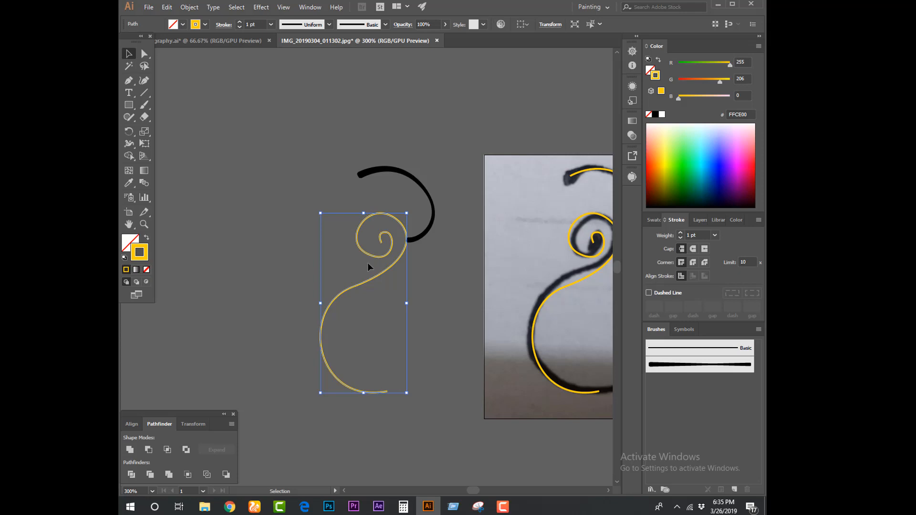
{"action": "left_click", "coordinate": [666, 369]}
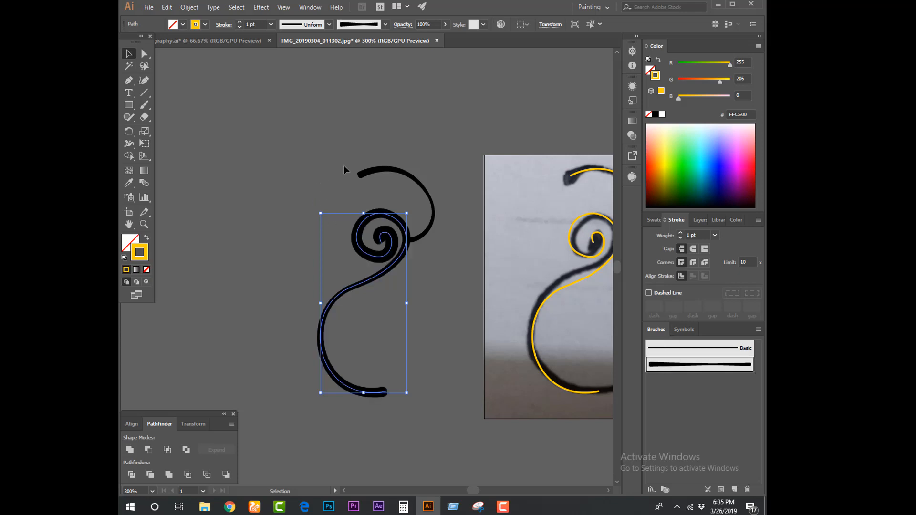
{"action": "left_click", "coordinate": [257, 24]}
{"action": "key", "text": "Down"}
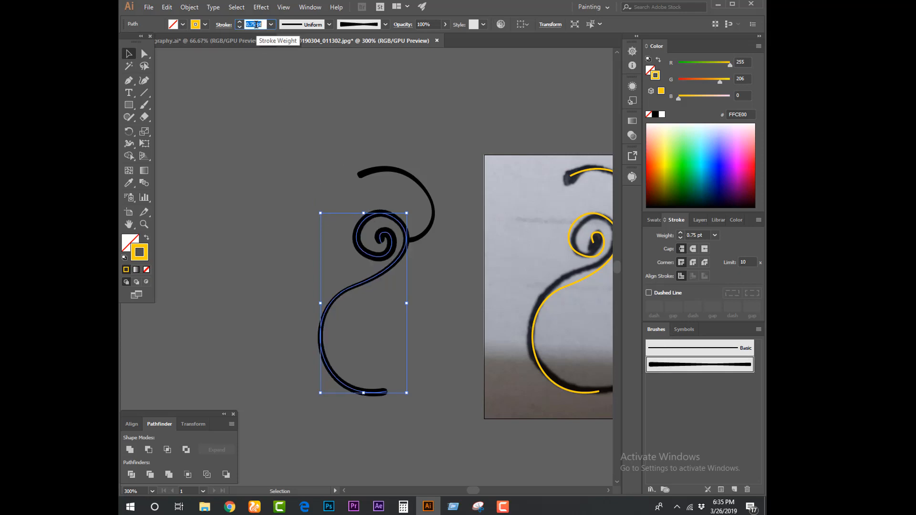
{"action": "left_click", "coordinate": [259, 164]}
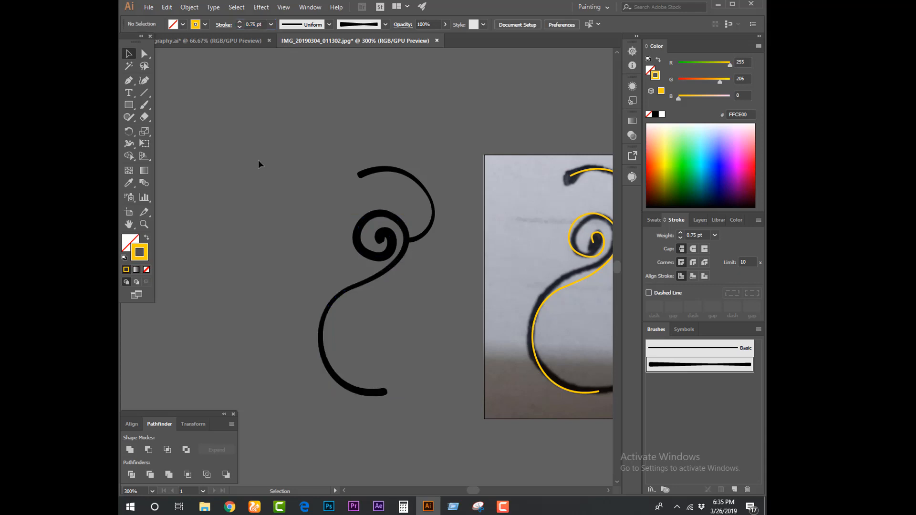
Trace the second letter's top hook, downstroke and small bottom-left loop with the Pen tool, ending at its slanted stem
{"action": "left_click_drag", "start_coordinate": [458, 292], "coordinate": [285, 291]}
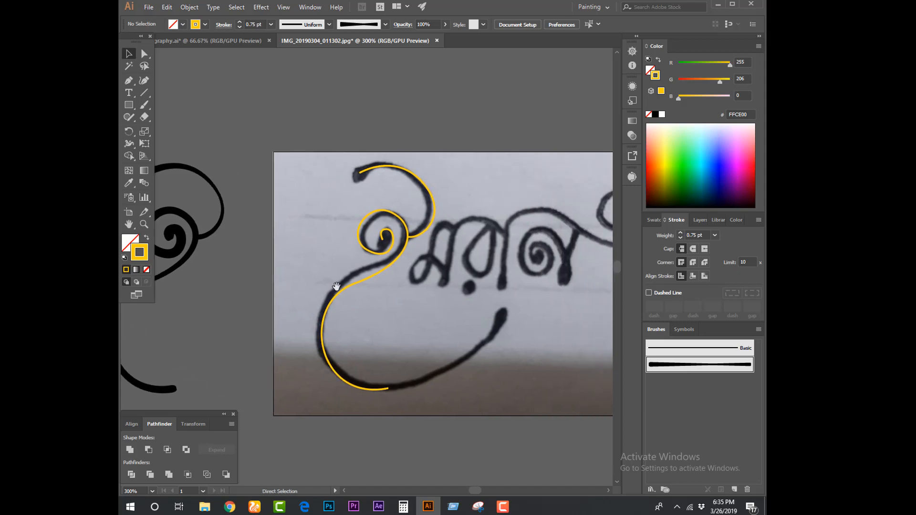
{"action": "key", "text": "ctrl+plus"}
{"action": "left_click_drag", "start_coordinate": [447, 285], "coordinate": [383, 286]}
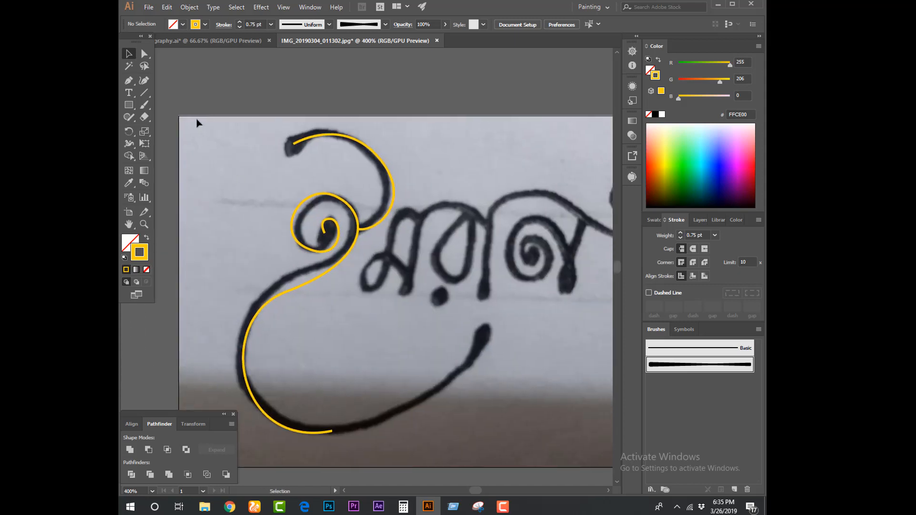
{"action": "key", "text": "p"}
{"action": "left_click", "coordinate": [419, 222]}
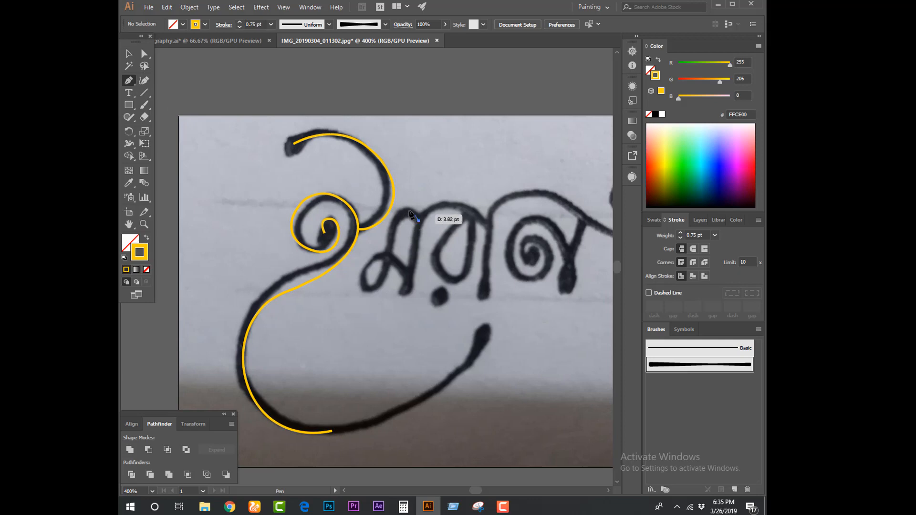
{"action": "left_click_drag", "start_coordinate": [404, 210], "coordinate": [393, 209]}
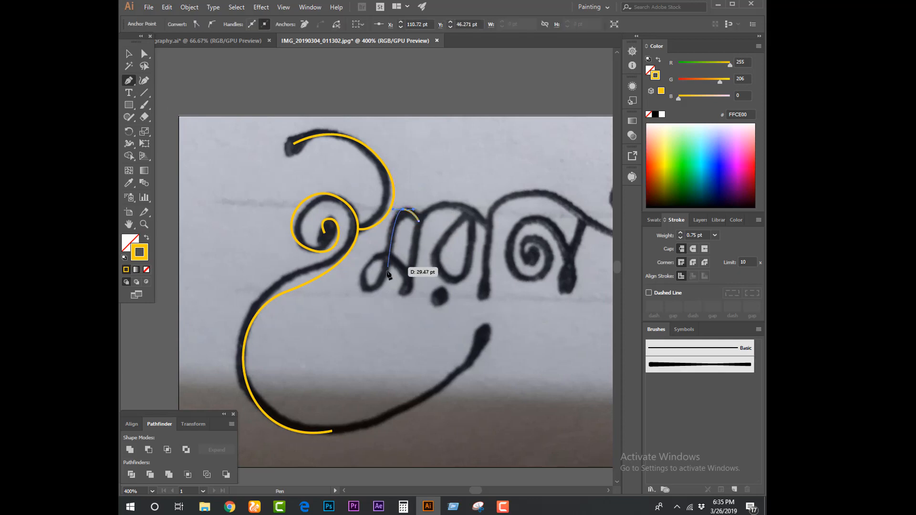
{"action": "left_click_drag", "start_coordinate": [388, 269], "coordinate": [383, 292]}
{"action": "left_click_drag", "start_coordinate": [361, 274], "coordinate": [365, 252]}
{"action": "left_click_drag", "start_coordinate": [406, 274], "coordinate": [419, 294]}
{"action": "left_click", "coordinate": [129, 54]}
{"action": "left_click", "coordinate": [167, 88]}
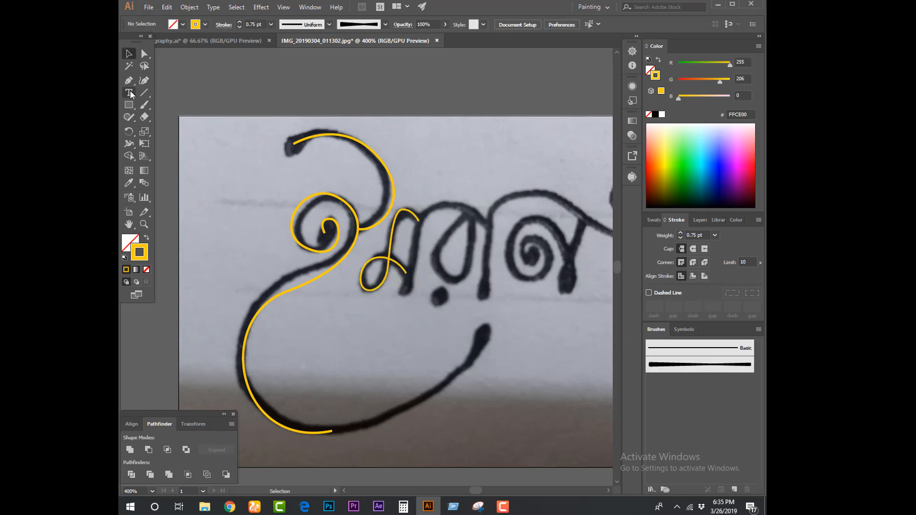
Trace the second letter's slanted stem with the Pen tool, from its foot up to the headline
{"action": "left_click", "coordinate": [129, 81]}
{"action": "left_click", "coordinate": [403, 291]}
{"action": "left_click_drag", "start_coordinate": [424, 210], "coordinate": [431, 196]}
{"action": "left_click", "coordinate": [129, 54]}
{"action": "left_click", "coordinate": [167, 88]}
Trace the third letter's rounded triangular loop with the Pen tool, redoing its last segment to meet the headline
{"action": "left_click_drag", "start_coordinate": [190, 87], "coordinate": [166, 88]}
{"action": "left_click", "coordinate": [129, 81]}
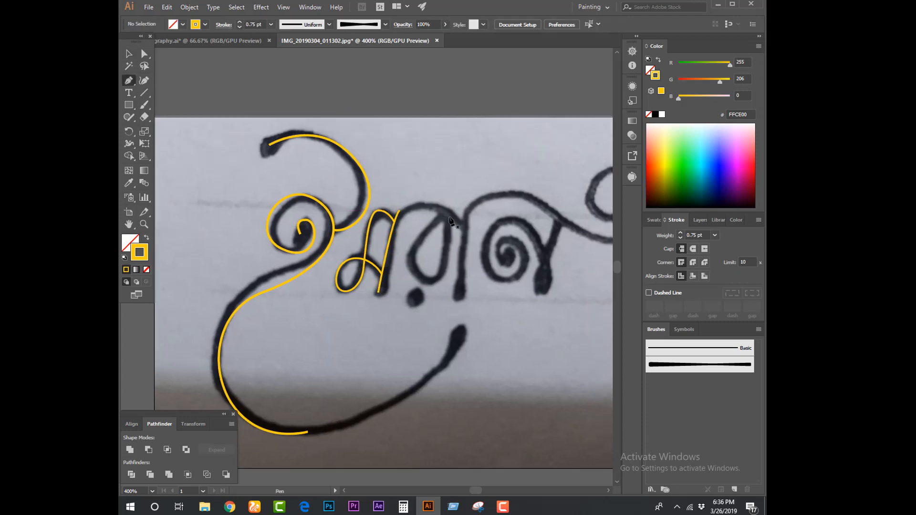
{"action": "left_click", "coordinate": [446, 214]}
{"action": "left_click_drag", "start_coordinate": [406, 251], "coordinate": [406, 267]}
{"action": "left_click_drag", "start_coordinate": [441, 284], "coordinate": [448, 269]}
{"action": "left_click", "coordinate": [446, 213]}
{"action": "left_click", "coordinate": [130, 54]}
{"action": "left_click", "coordinate": [167, 89]}
{"action": "key", "text": "ctrl+z"}
{"action": "left_click", "coordinate": [129, 80]}
{"action": "left_click", "coordinate": [440, 285]}
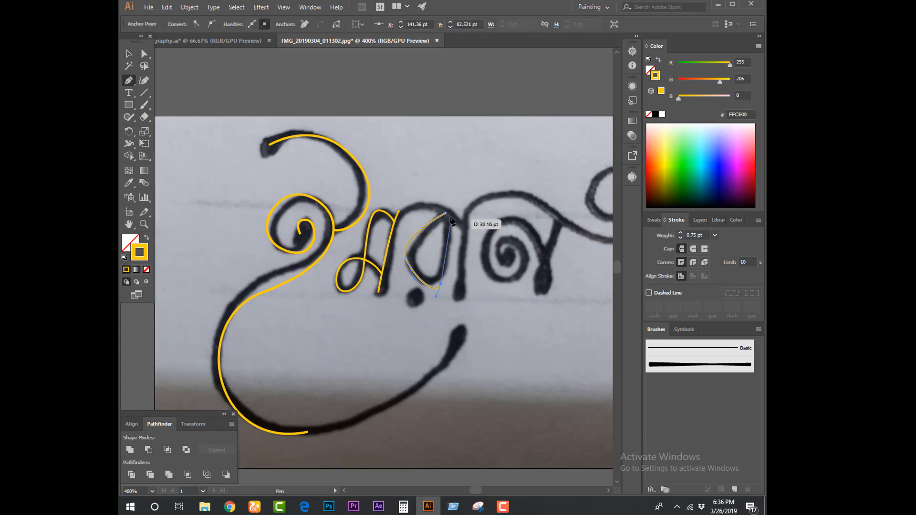
{"action": "left_click_drag", "start_coordinate": [450, 212], "coordinate": [450, 154]}
{"action": "left_click", "coordinate": [129, 54]}
{"action": "left_click", "coordinate": [167, 88]}
Trace the last letter's inner spiral outwards with the Pen tool, continuing around its foot and up to the headline
{"action": "left_click_drag", "start_coordinate": [423, 244], "coordinate": [351, 241]}
{"action": "left_click", "coordinate": [129, 80]}
{"action": "left_click", "coordinate": [438, 254]}
{"action": "left_click_drag", "start_coordinate": [424, 246], "coordinate": [425, 226]}
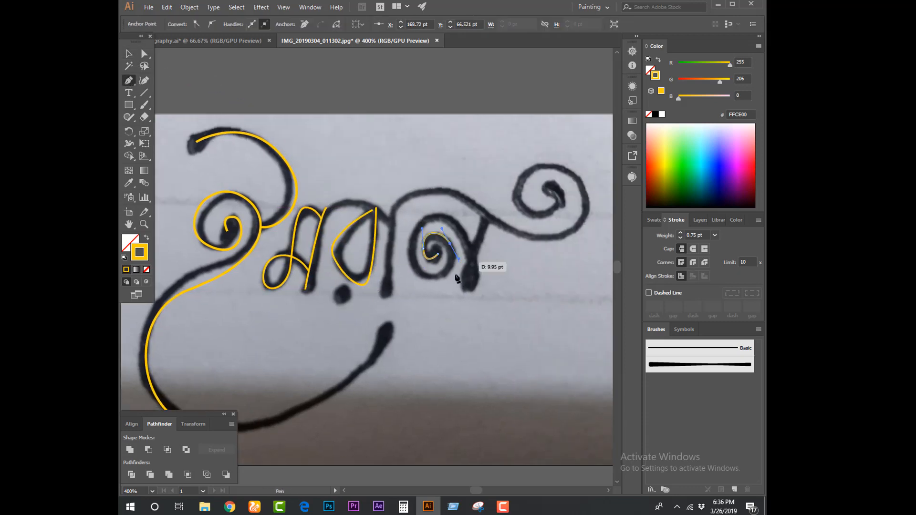
{"action": "left_click_drag", "start_coordinate": [454, 254], "coordinate": [453, 278]}
{"action": "left_click_drag", "start_coordinate": [410, 247], "coordinate": [412, 220]}
{"action": "left_click_drag", "start_coordinate": [476, 282], "coordinate": [475, 297]}
{"action": "left_click_drag", "start_coordinate": [465, 288], "coordinate": [467, 279]}
{"action": "left_click", "coordinate": [490, 219]}
{"action": "left_click", "coordinate": [129, 54]}
{"action": "left_click", "coordinate": [167, 88]}
Trace the vertical stem after the third letter with the Pen tool, continuing along the wavy headline into the end spiral
{"action": "left_click_drag", "start_coordinate": [360, 168], "coordinate": [381, 166]}
{"action": "left_click", "coordinate": [129, 80]}
{"action": "left_click", "coordinate": [403, 312]}
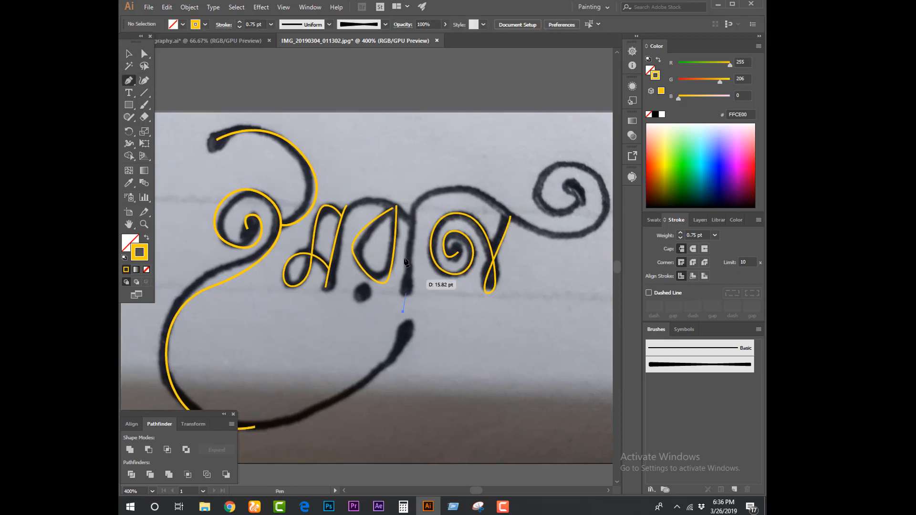
{"action": "left_click", "coordinate": [411, 206]}
{"action": "mouse_move", "coordinate": [480, 195]}
{"action": "left_mouse_down"}
{"action": "mouse_move", "coordinate": [518, 222]}
{"action": "mouse_move", "coordinate": [433, 247]}
{"action": "left_mouse_up"}
{"action": "left_click_drag", "start_coordinate": [515, 246], "coordinate": [552, 209]}
{"action": "left_click_drag", "start_coordinate": [473, 185], "coordinate": [446, 200]}
{"action": "left_click_drag", "start_coordinate": [482, 233], "coordinate": [504, 227]}
{"action": "left_click_drag", "start_coordinate": [482, 205], "coordinate": [470, 205]}
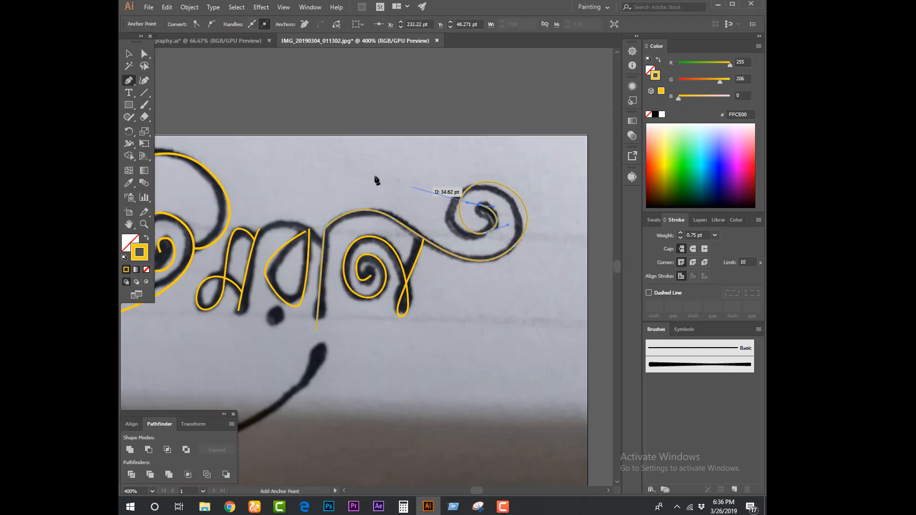
{"action": "key", "text": "a"}
{"action": "left_click", "coordinate": [376, 180]}
Trace the curved headline from the second letter's stem over the third letter to the vertical stem with the Pen tool
{"action": "left_click_drag", "start_coordinate": [371, 201], "coordinate": [477, 211]}
{"action": "left_click", "coordinate": [491, 207]}
{"action": "key", "text": "p"}
{"action": "left_click", "coordinate": [365, 240]}
{"action": "left_click_drag", "start_coordinate": [429, 256], "coordinate": [459, 291]}
{"action": "key", "text": "v"}
{"action": "left_click", "coordinate": [323, 137]}
Place a duplicate of all the yellow traced lettering paths on the empty canvas above the photo
{"action": "mouse_move", "coordinate": [238, 139]}
{"action": "left_mouse_down"}
{"action": "mouse_move", "coordinate": [225, 110]}
{"action": "mouse_move", "coordinate": [239, 110]}
{"action": "left_mouse_up"}
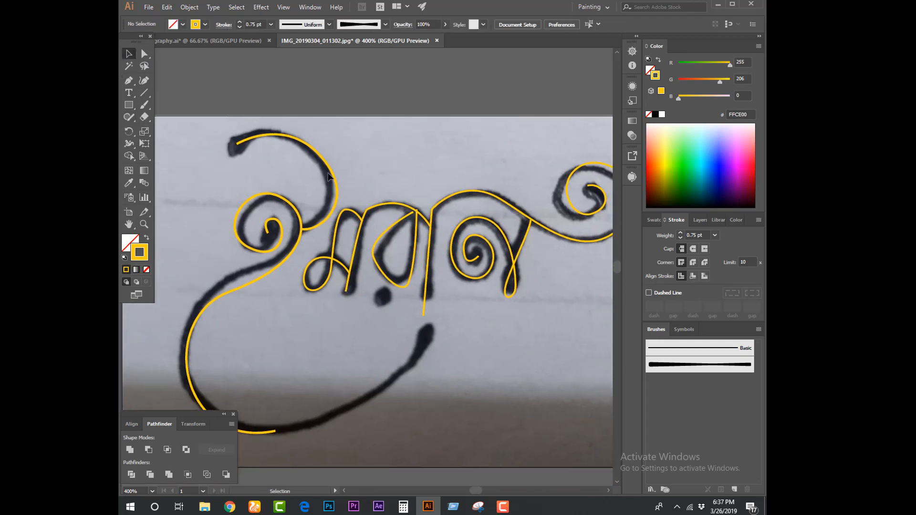
{"action": "key", "text": "ctrl+minus"}
{"action": "key", "text": "ctrl+minus"}
{"action": "key", "text": "ctrl+minus"}
{"action": "left_click_drag", "start_coordinate": [340, 254], "coordinate": [347, 288]}
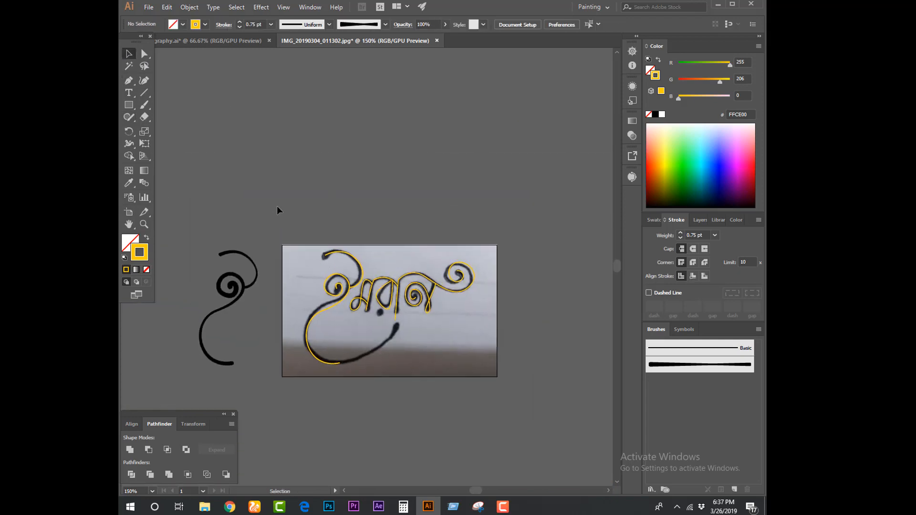
{"action": "left_click", "coordinate": [432, 300]}
{"action": "left_click_drag", "start_coordinate": [432, 300], "coordinate": [419, 165]}
{"action": "left_click", "coordinate": [501, 206]}
{"action": "left_click_drag", "start_coordinate": [501, 195], "coordinate": [501, 252]}
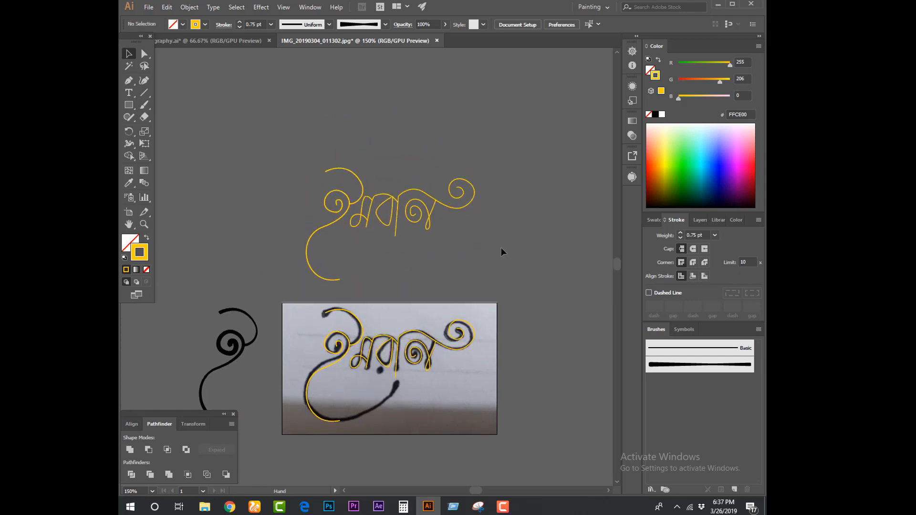
Apply the tapered art brush to the duplicated lettering and reduce its stroke weight to 0.5 pt
{"action": "left_click", "coordinate": [356, 194]}
{"action": "left_click", "coordinate": [663, 365]}
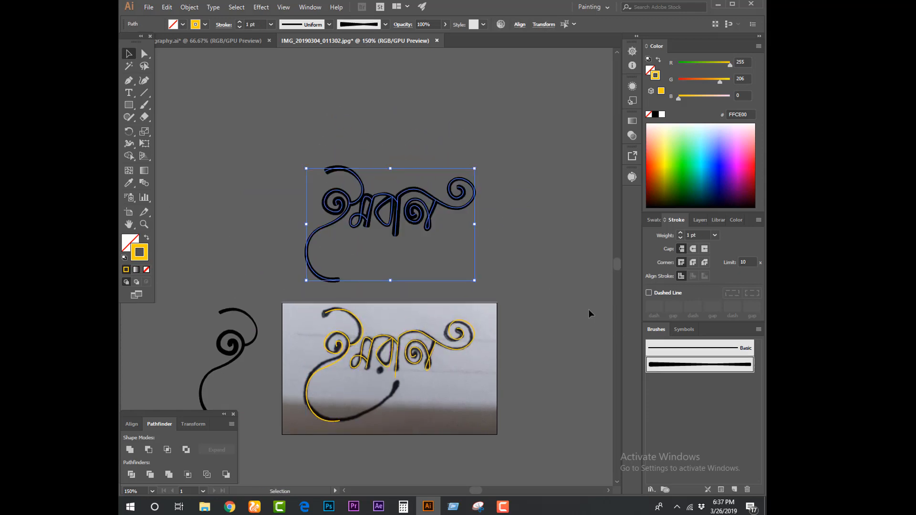
{"action": "key", "text": "Down"}
{"action": "key", "text": "Down"}
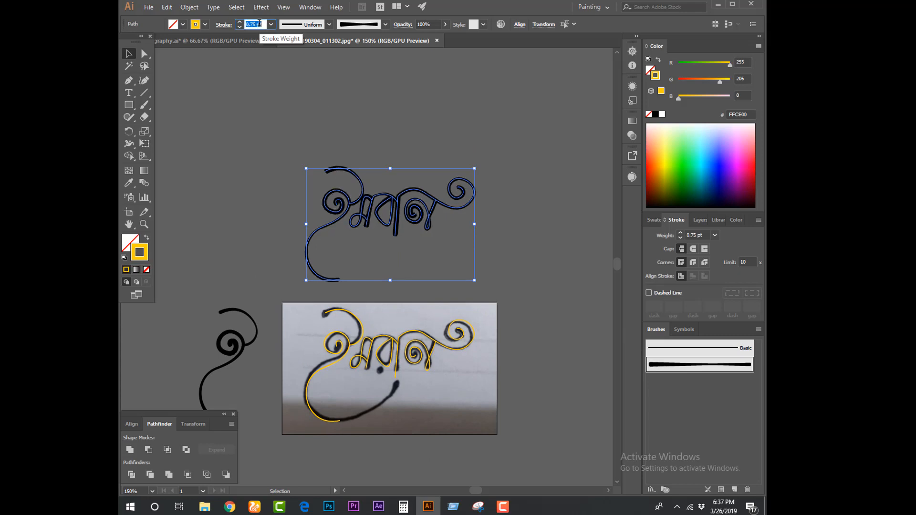
{"action": "left_click", "coordinate": [277, 116]}
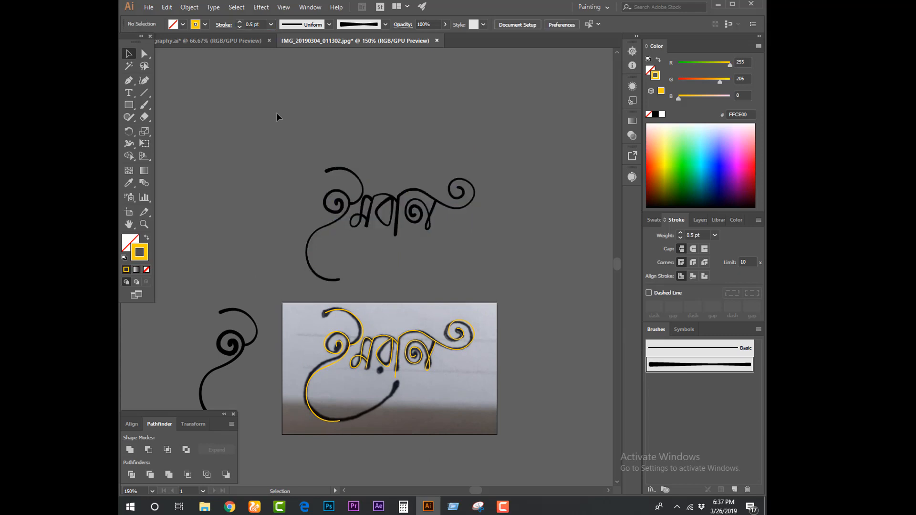
Draw a small circle with the Ellipse tool just below the third letter of the brushed lettering as its dot
{"action": "key", "text": "a"}
{"action": "key", "text": "ctrl+equal"}
{"action": "key", "text": "ctrl+equal"}
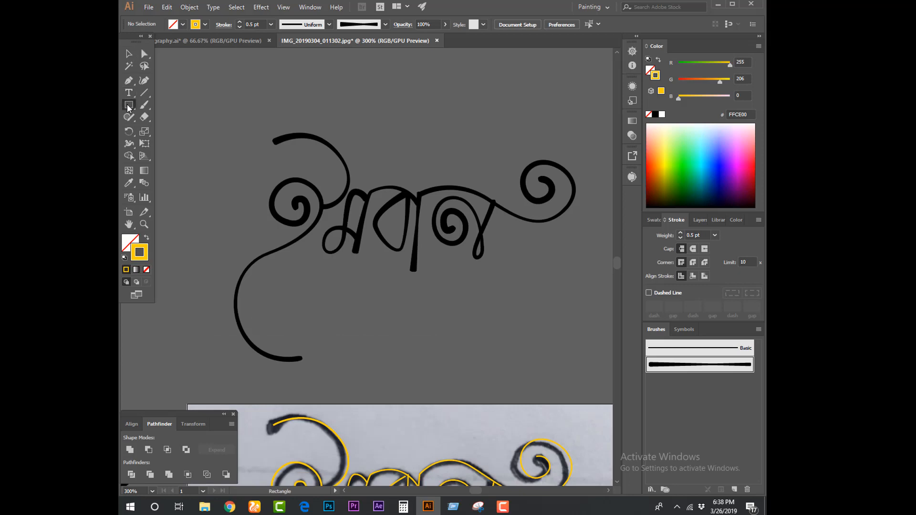
{"action": "left_click_drag", "start_coordinate": [128, 108], "coordinate": [165, 128]}
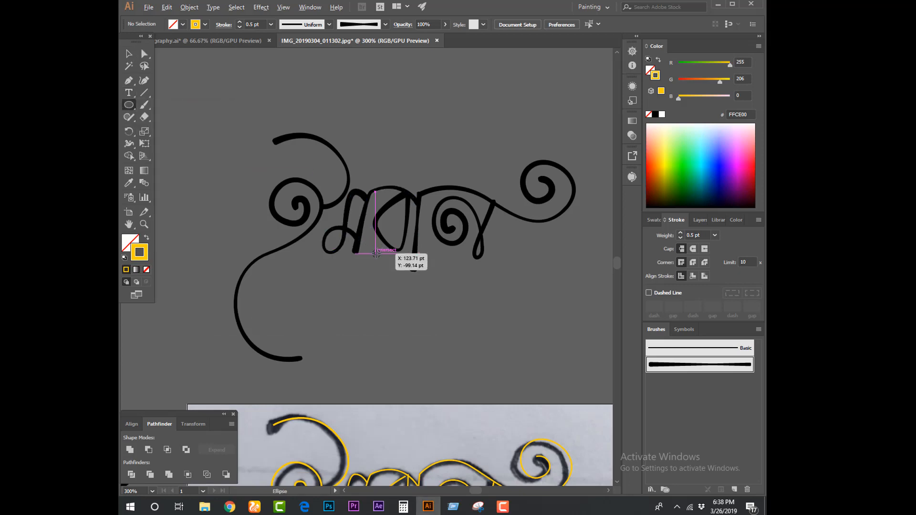
{"action": "left_click_drag", "start_coordinate": [376, 253], "coordinate": [384, 262]}
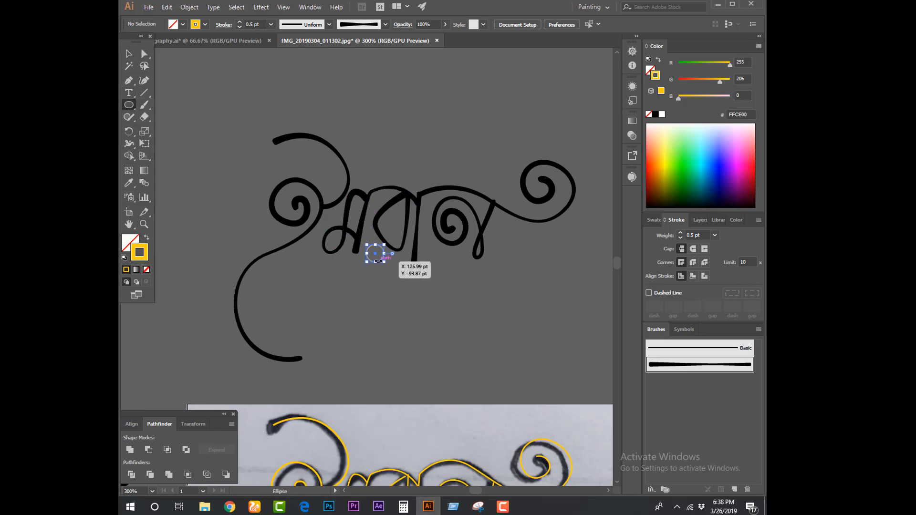
Give the dot a solid black 000000 fill and no stroke
{"action": "left_click", "coordinate": [147, 240]}
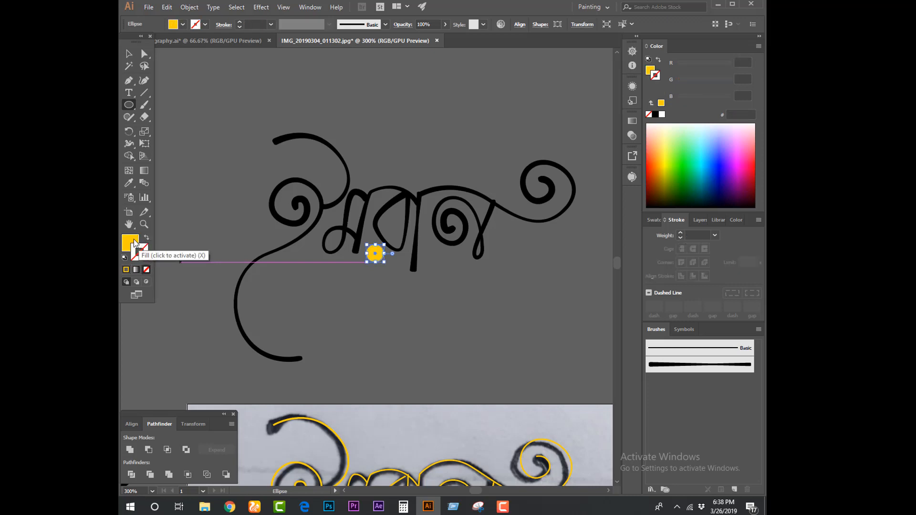
{"action": "double_click", "coordinate": [133, 246]}
{"action": "left_click", "coordinate": [332, 314]}
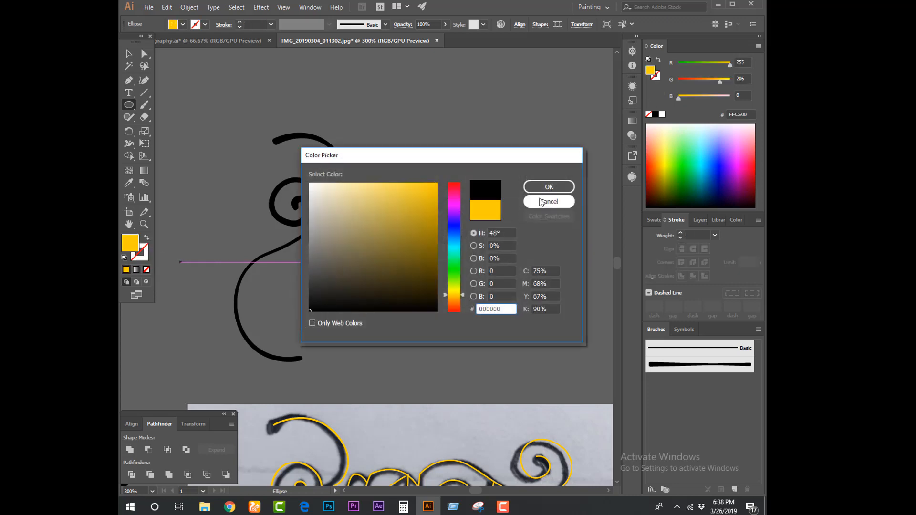
{"action": "left_click", "coordinate": [548, 187]}
{"action": "left_click", "coordinate": [129, 54]}
{"action": "left_click", "coordinate": [279, 92]}
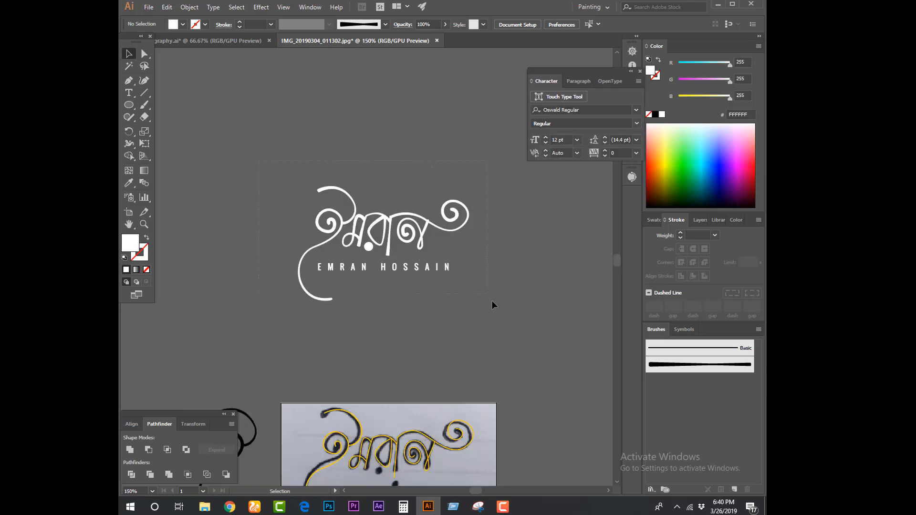
Copy the white lettering together with the spaced-out name text beneath it, and deselect the artwork
{"action": "key", "text": "ctrl+a"}
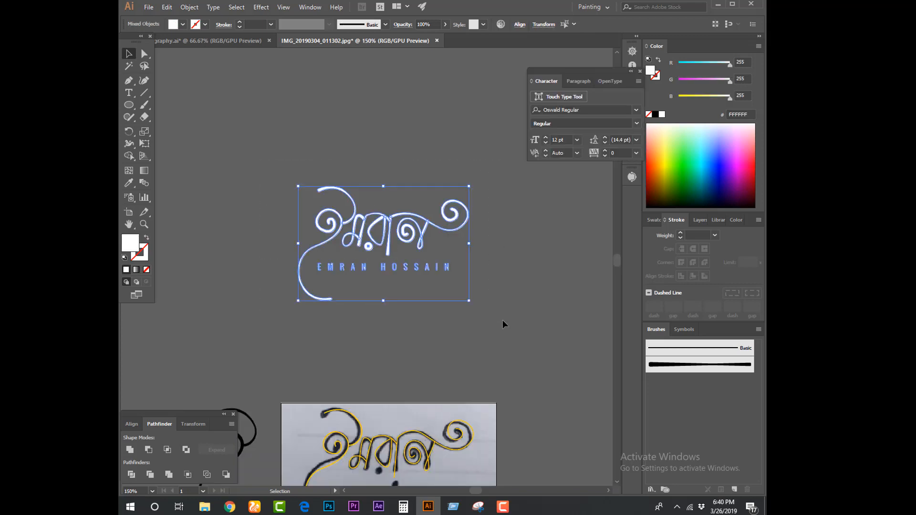
{"action": "key", "text": "ctrl+c"}
{"action": "key", "text": "a"}
{"action": "left_click", "coordinate": [500, 321]}
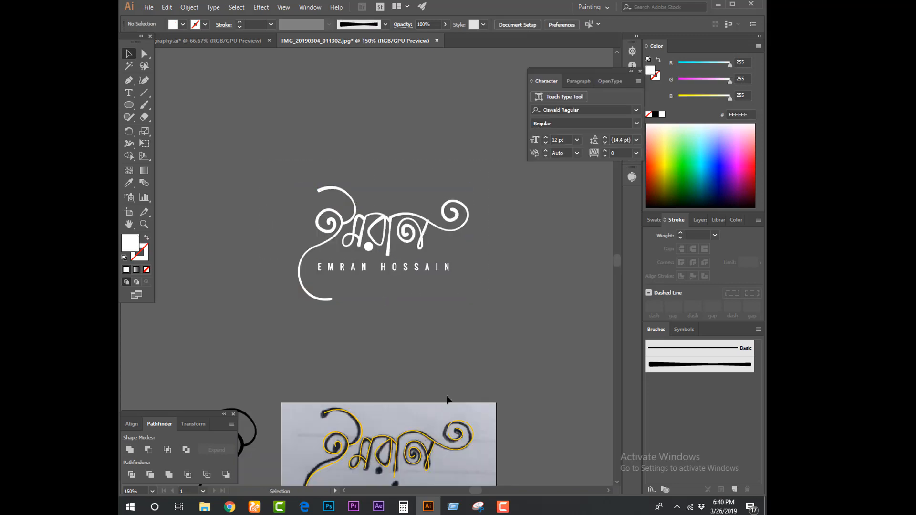
Switch to Photoshop and add a solid black 000000 color fill layer above the deer photo
{"action": "key", "text": "alt+Tab"}
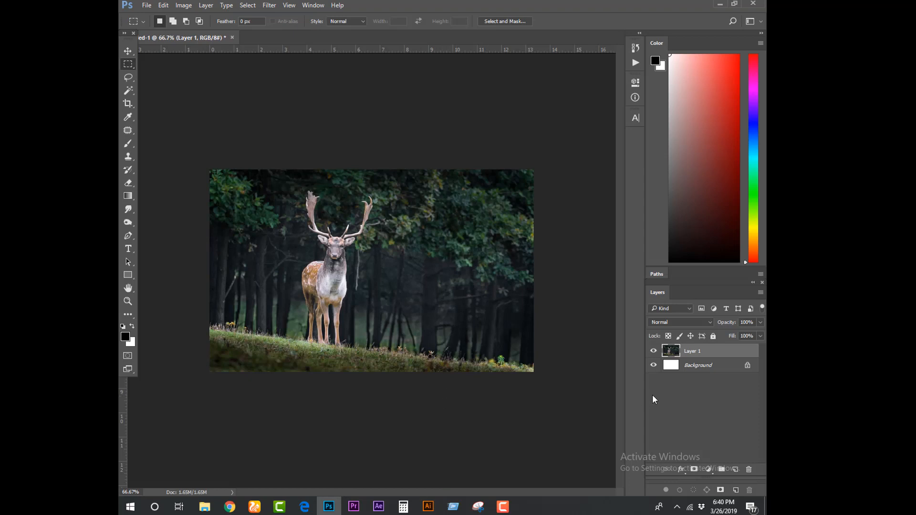
{"action": "left_click", "coordinate": [709, 470]}
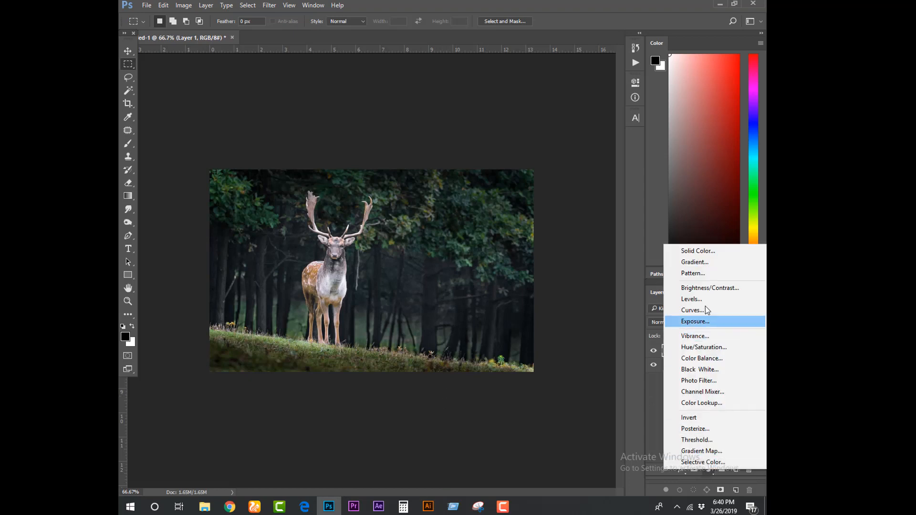
{"action": "left_click", "coordinate": [709, 252]}
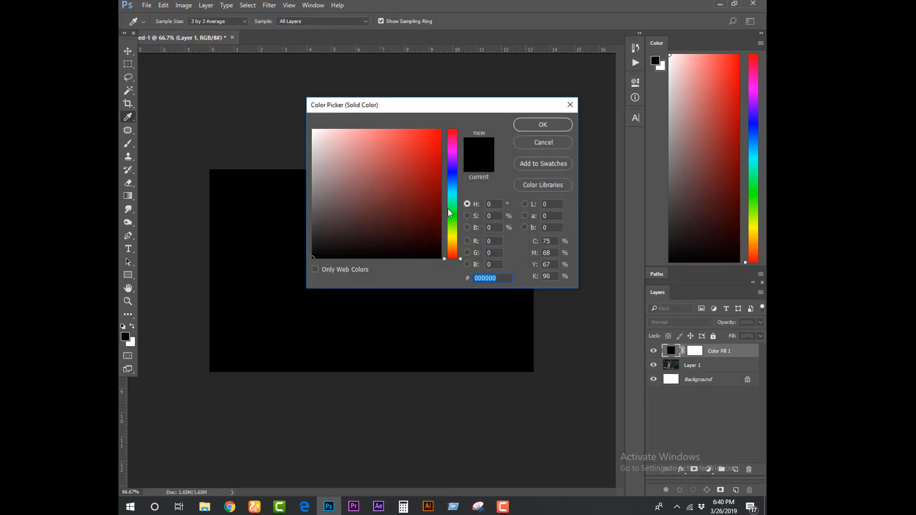
{"action": "left_click_drag", "start_coordinate": [411, 250], "coordinate": [475, 266]}
{"action": "left_click", "coordinate": [537, 133]}
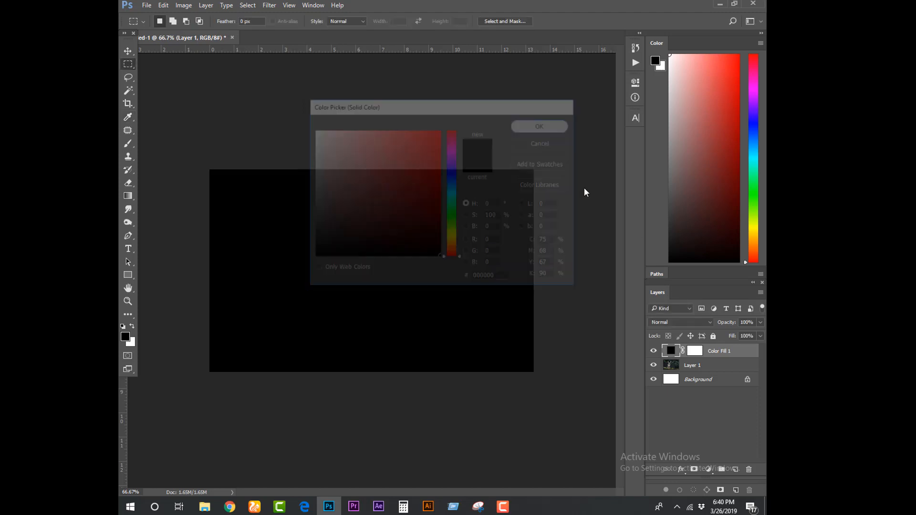
Lower the black fill layer's opacity to 50%
{"action": "left_click", "coordinate": [760, 323]}
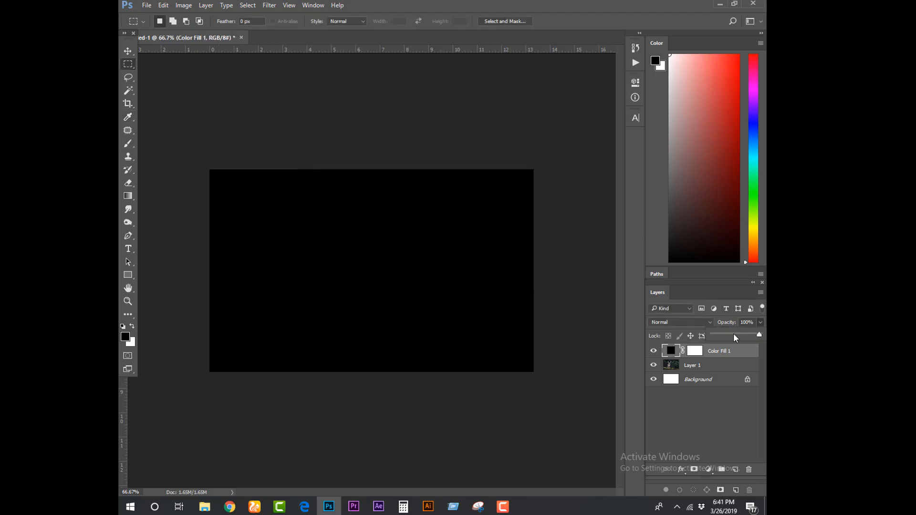
{"action": "left_click", "coordinate": [734, 336]}
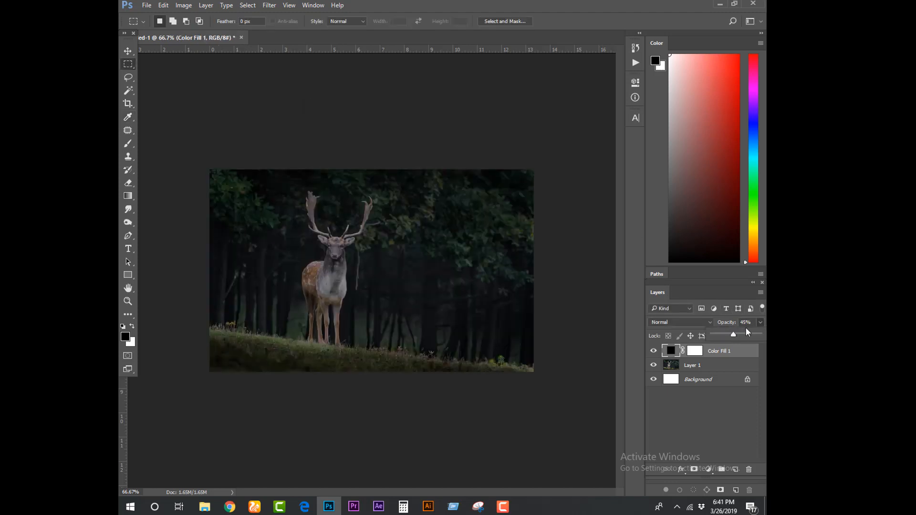
{"action": "left_click", "coordinate": [708, 331]}
{"action": "type", "text": "50"}
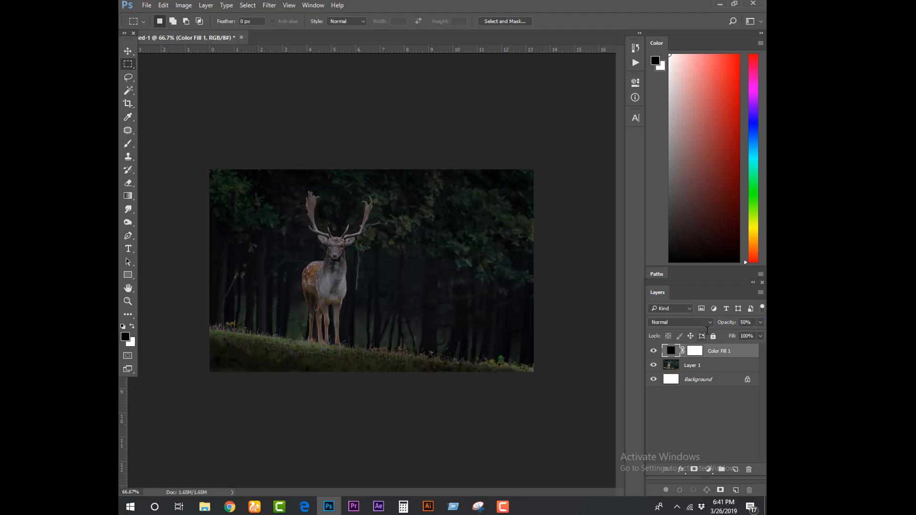
{"action": "key", "text": "Return"}
Paste the copied white name logo over the darkened photo and enlarge it from its center to about twice its size
{"action": "left_click", "coordinate": [128, 51]}
{"action": "left_click", "coordinate": [207, 90]}
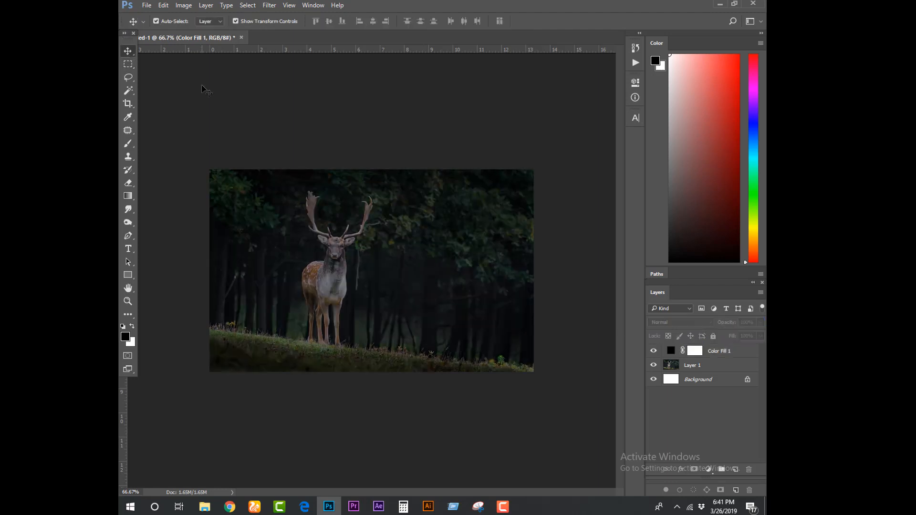
{"action": "key", "text": "ctrl+v"}
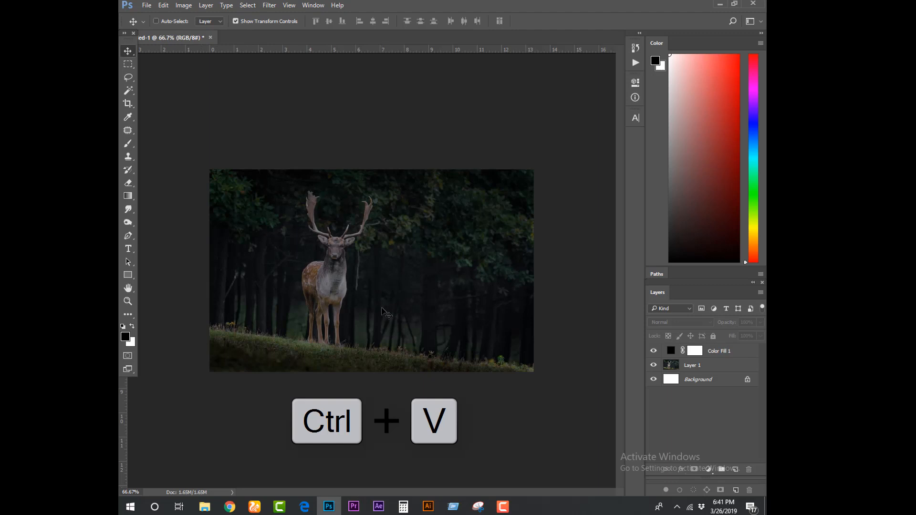
{"action": "key", "text": "Return"}
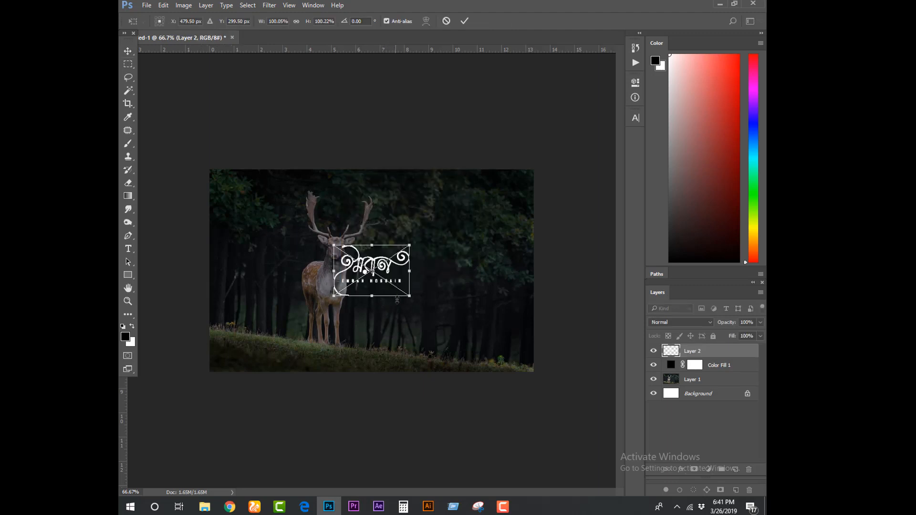
{"action": "left_click_drag", "start_coordinate": [409, 297], "coordinate": [443, 320]}
{"action": "key", "text": "Return"}
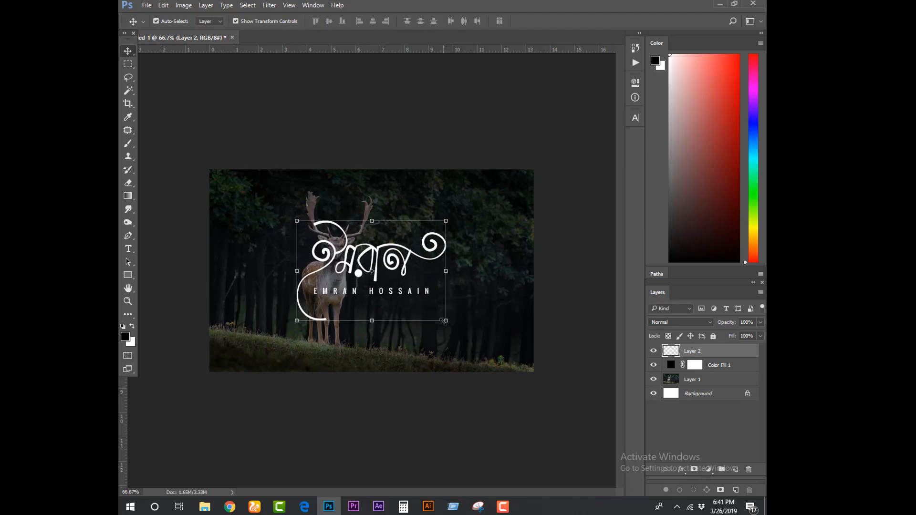
{"action": "left_click", "coordinate": [128, 64]}
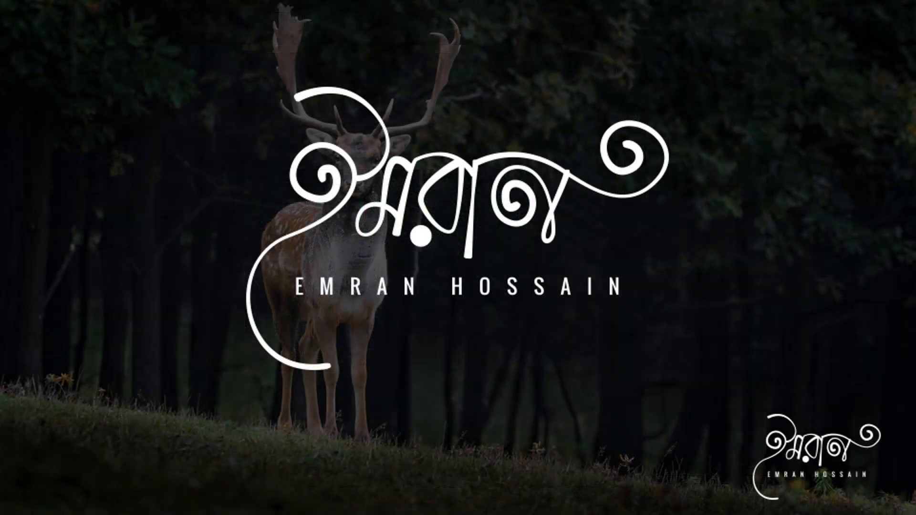